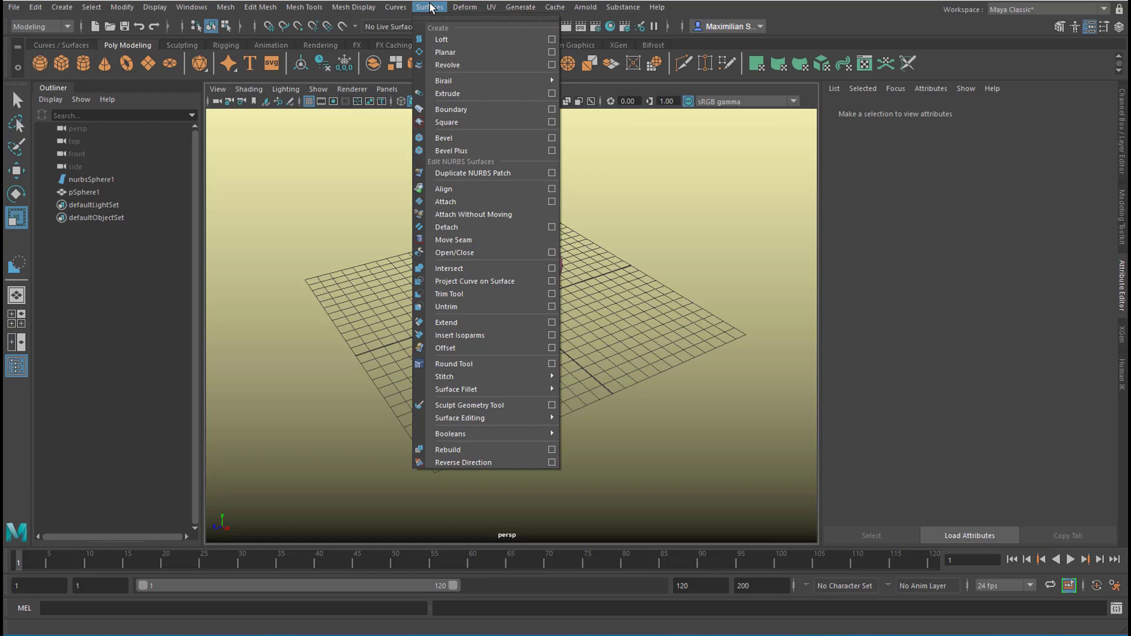
Look over the Curves, Mesh Display, Mesh and Edit menus, then keep the Modeling menu set
{"action": "mouse_move", "coordinate": [402, 8]}
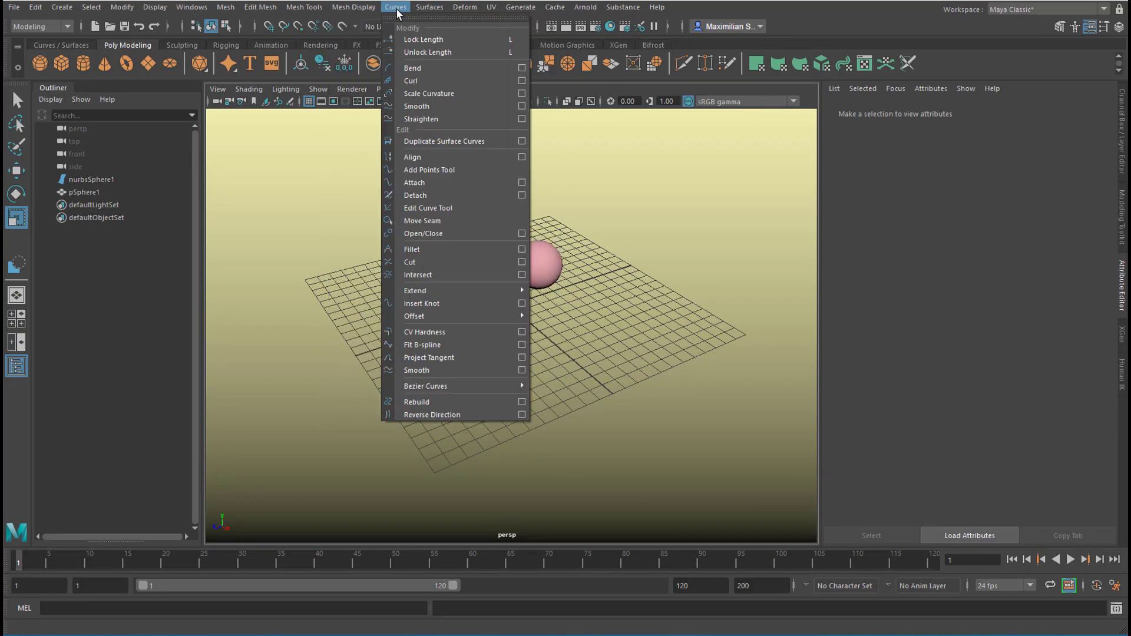
{"action": "mouse_move", "coordinate": [340, 12]}
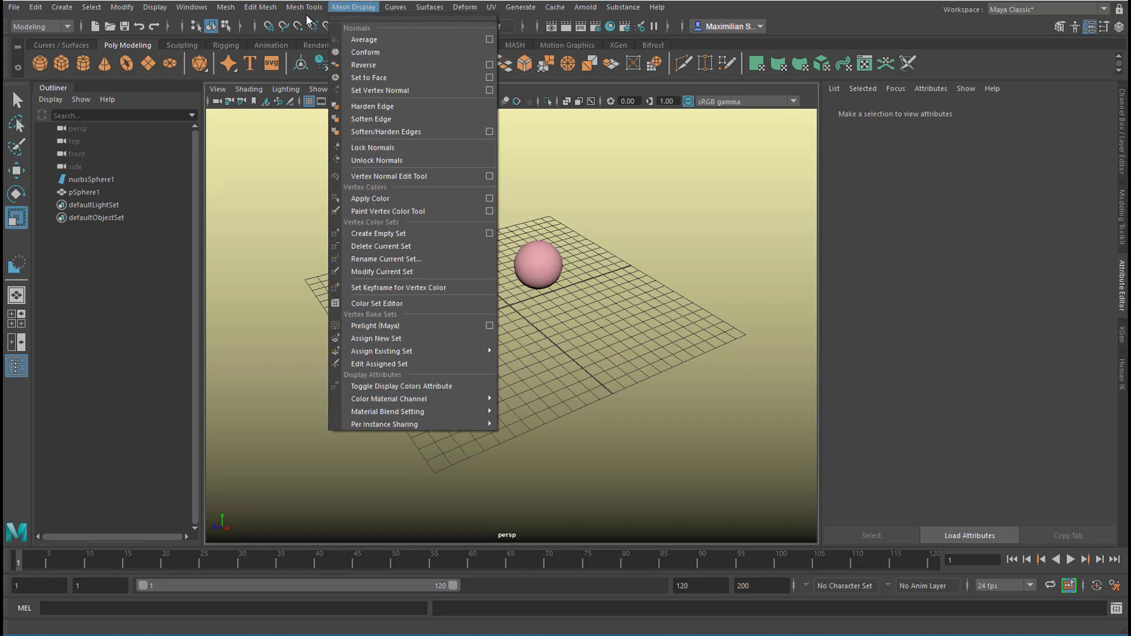
{"action": "mouse_move", "coordinate": [226, 9]}
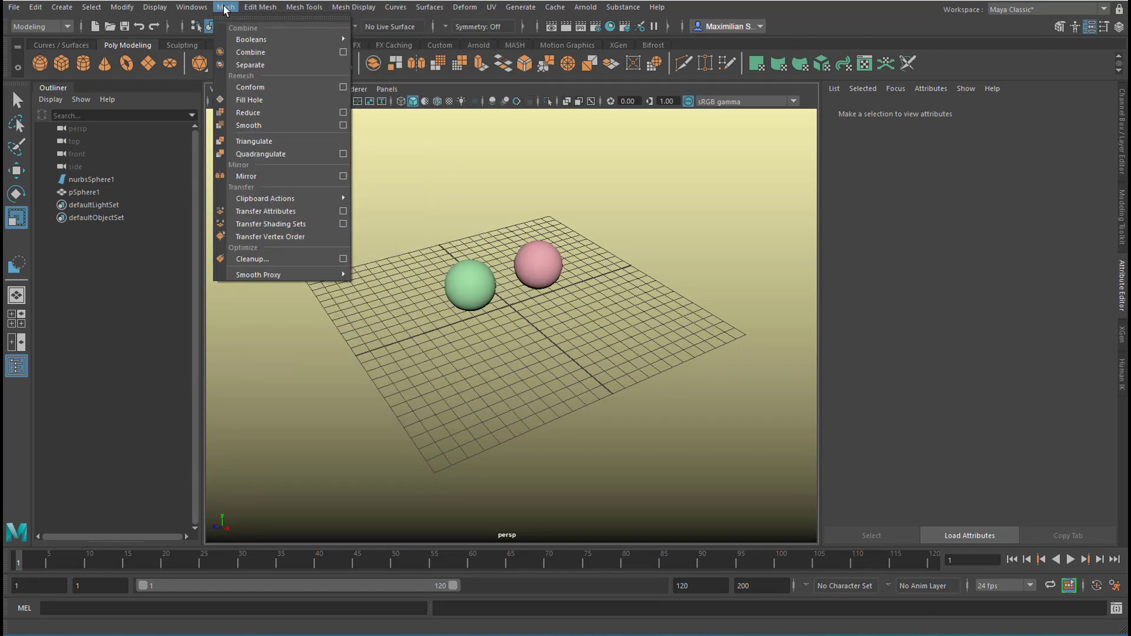
{"action": "mouse_move", "coordinate": [191, 7]}
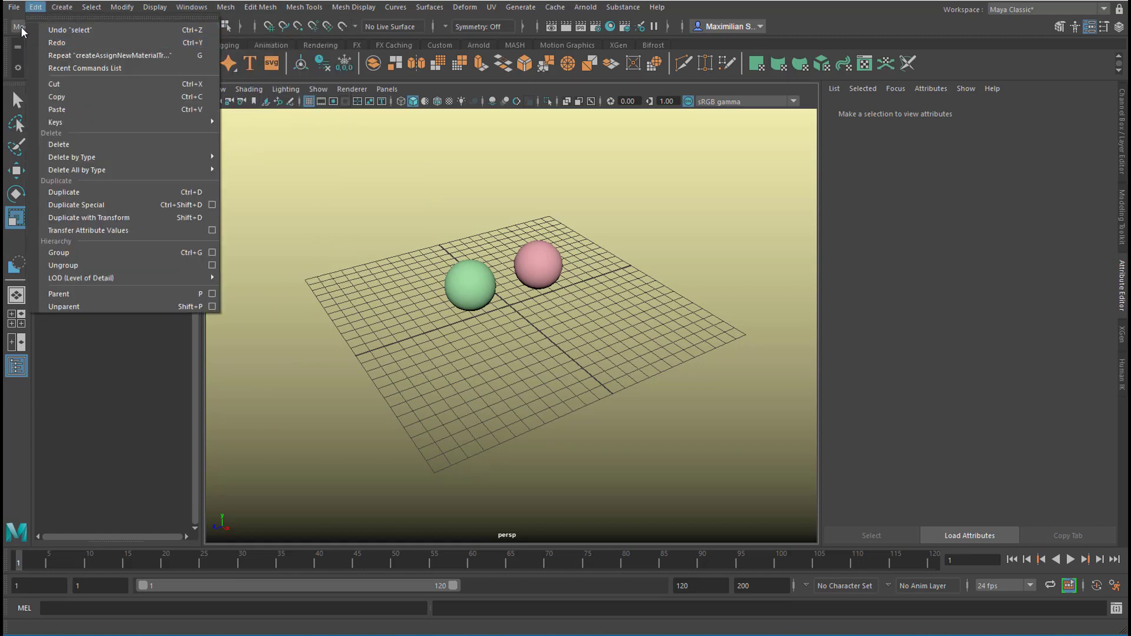
{"action": "left_click", "coordinate": [33, 27]}
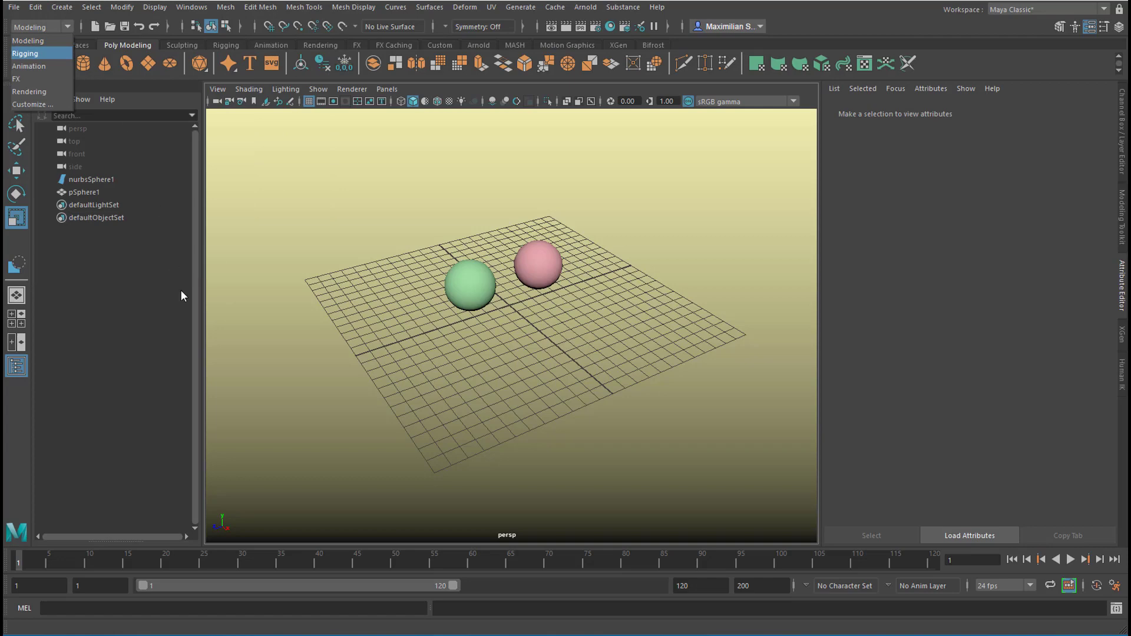
{"action": "left_click", "coordinate": [146, 330]}
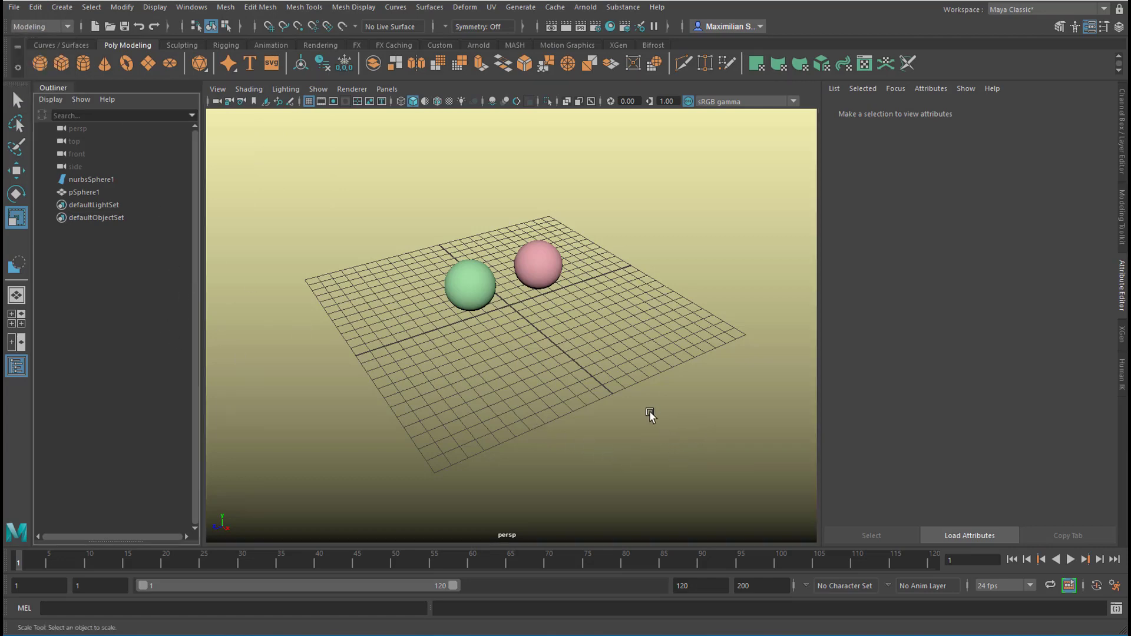
Frame both spheres in the persp view and select the green NURBS sphere
{"action": "left_click_drag", "start_coordinate": [654, 411], "coordinate": [620, 414], "text": "alt"}
{"action": "right_click_drag", "start_coordinate": [505, 399], "coordinate": [626, 412], "text": "alt"}
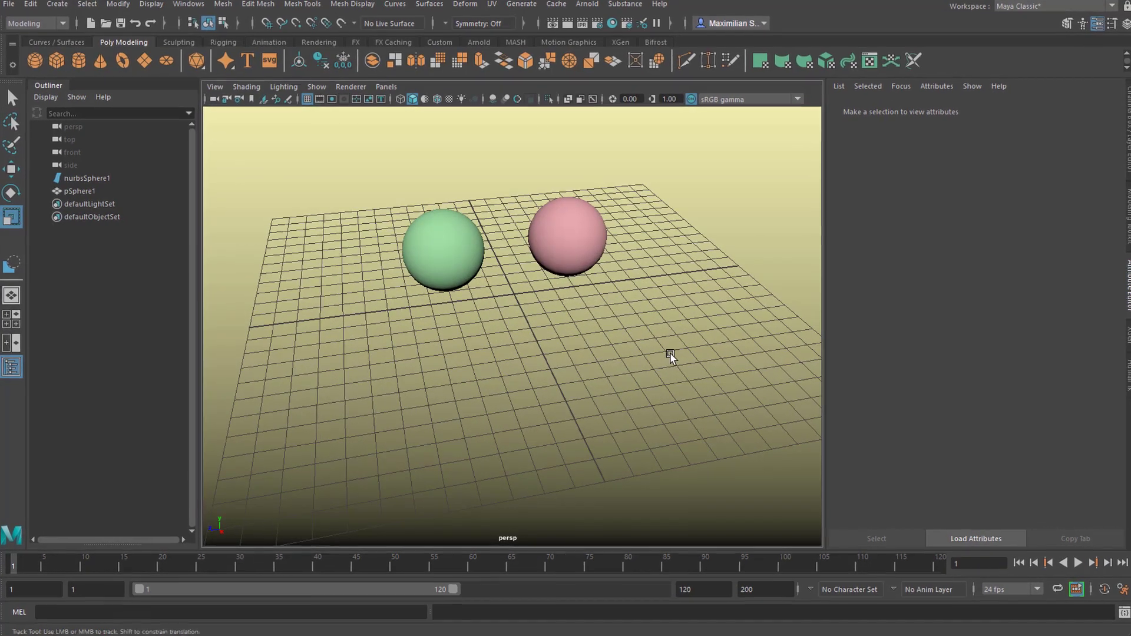
{"action": "middle_click_drag", "start_coordinate": [669, 356], "coordinate": [633, 442], "text": "alt"}
{"action": "right_click_drag", "start_coordinate": [633, 442], "coordinate": [681, 416], "text": "alt"}
{"action": "middle_click_drag", "start_coordinate": [692, 423], "coordinate": [697, 395], "text": "alt"}
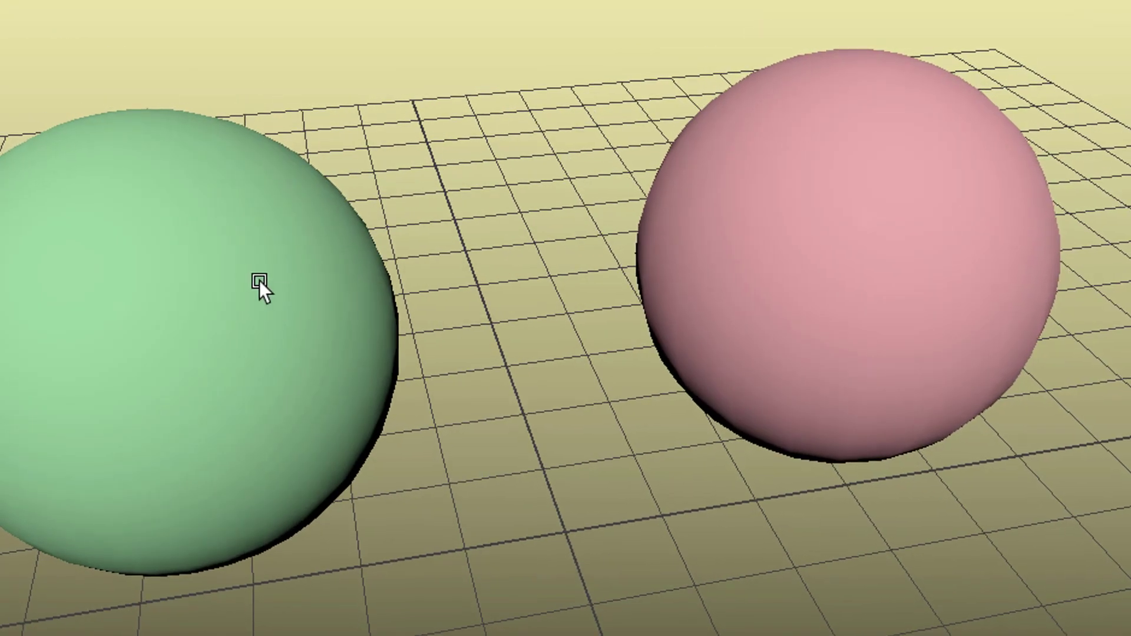
{"action": "left_click", "coordinate": [258, 281]}
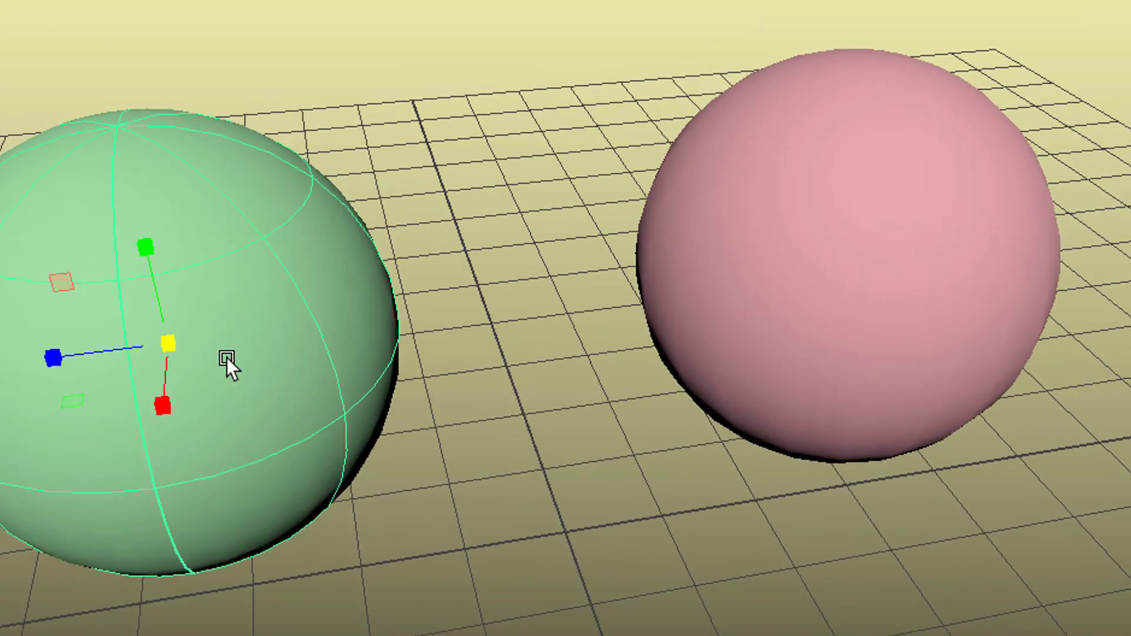
{"action": "middle_click_drag", "start_coordinate": [394, 401], "coordinate": [543, 416], "text": "alt"}
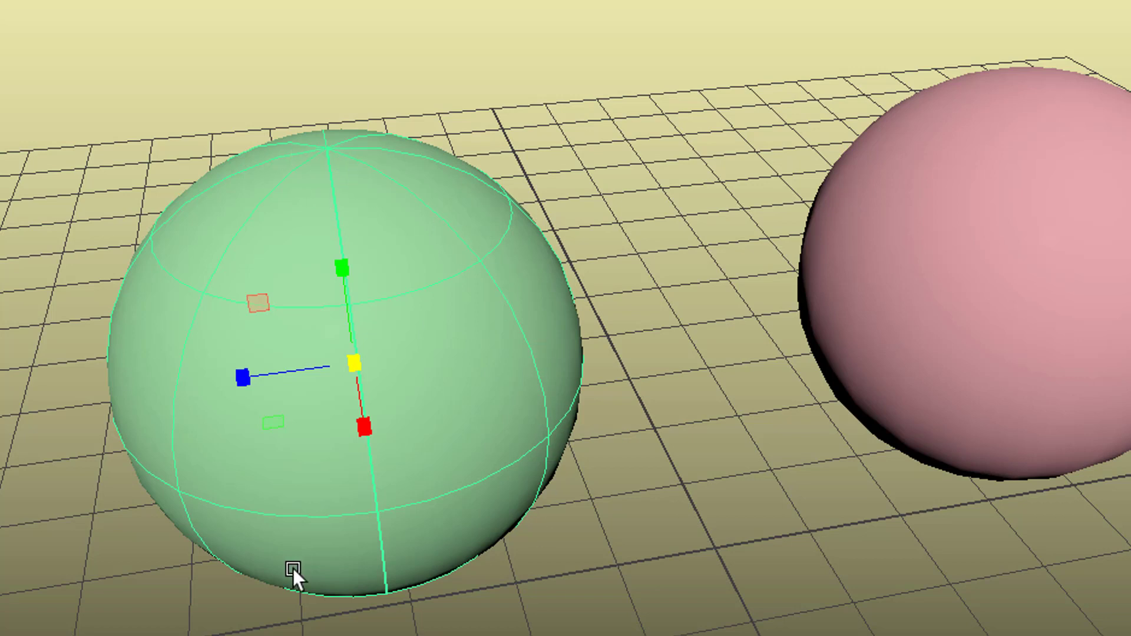
Inspect the green NURBS sphere's control vertices, then clear the selection
{"action": "right_click", "coordinate": [457, 297]}
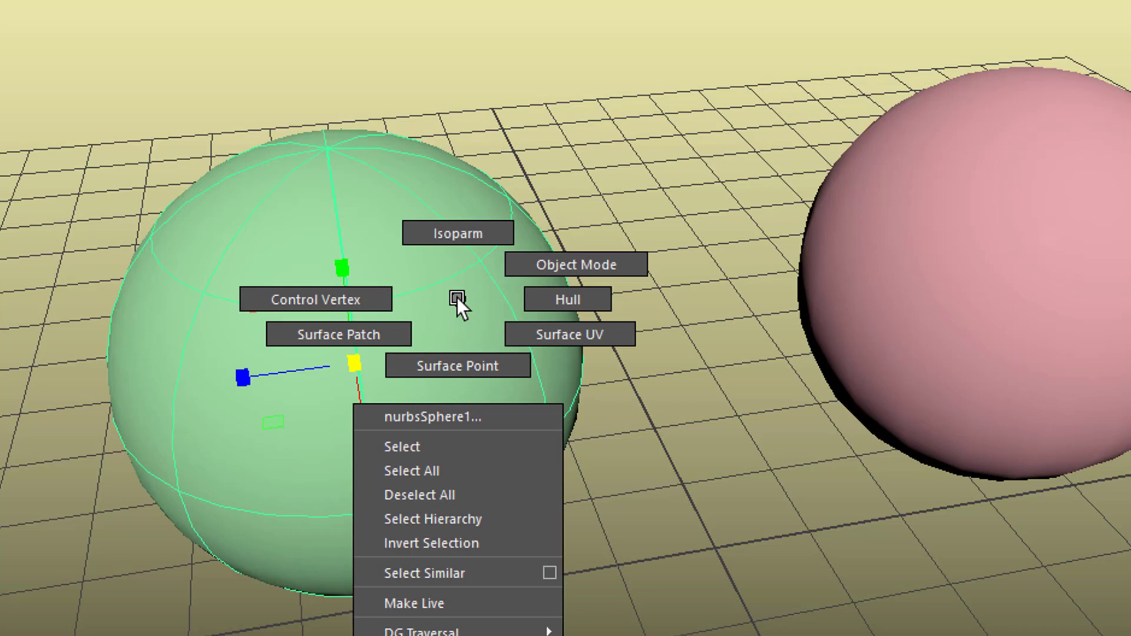
{"action": "left_click", "coordinate": [345, 299]}
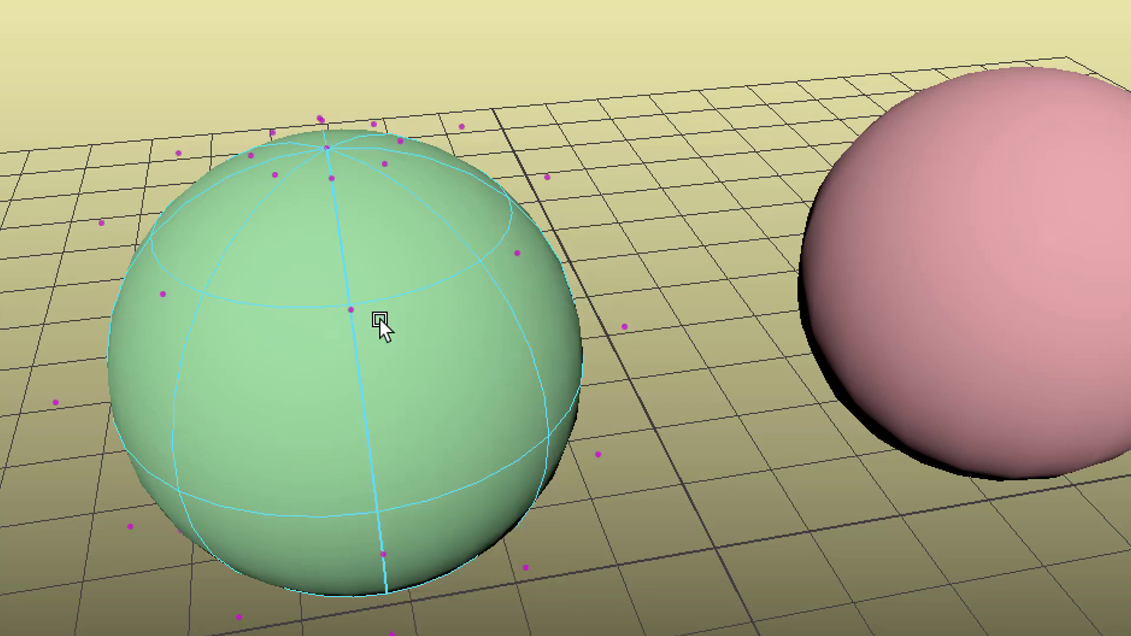
{"action": "left_click_drag", "start_coordinate": [537, 277], "coordinate": [538, 277]}
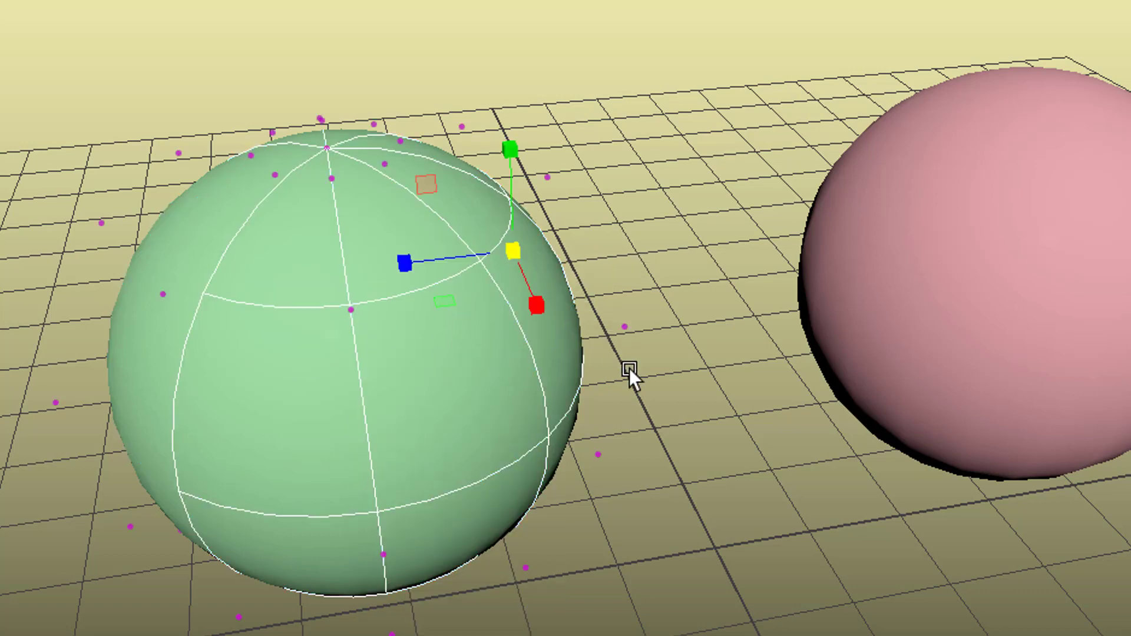
{"action": "left_click", "coordinate": [629, 369]}
{"action": "left_click_drag", "start_coordinate": [701, 369], "coordinate": [657, 522], "text": "alt"}
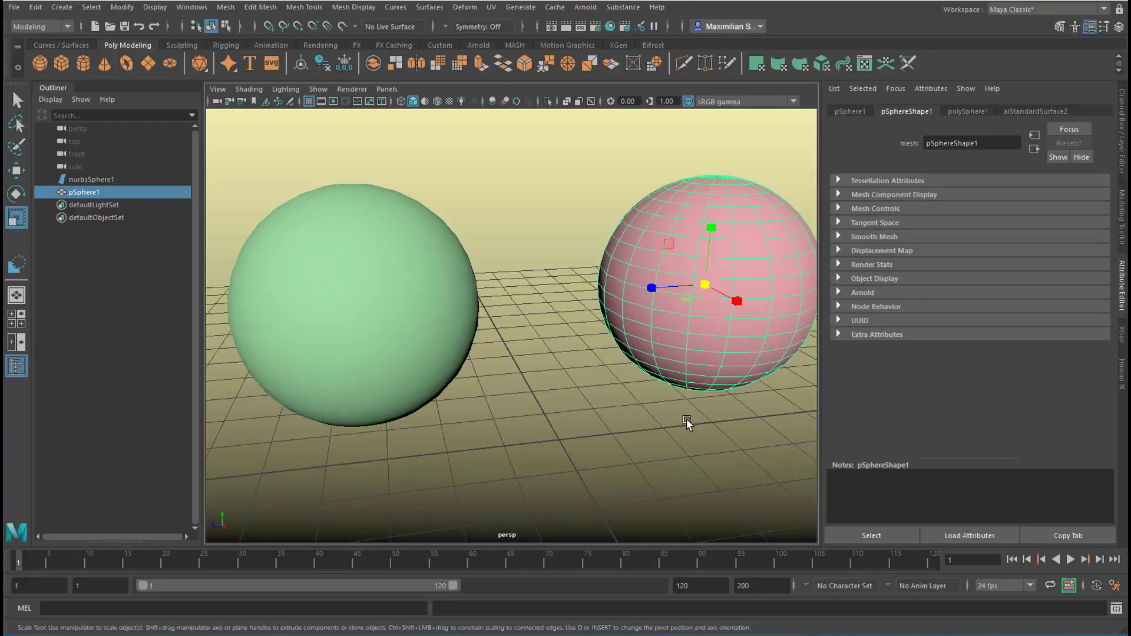
{"action": "middle_click_drag", "start_coordinate": [684, 419], "coordinate": [553, 459], "text": "alt"}
Delete one face of the pink pSphere1, leaving a hole
{"action": "right_click", "coordinate": [608, 284]}
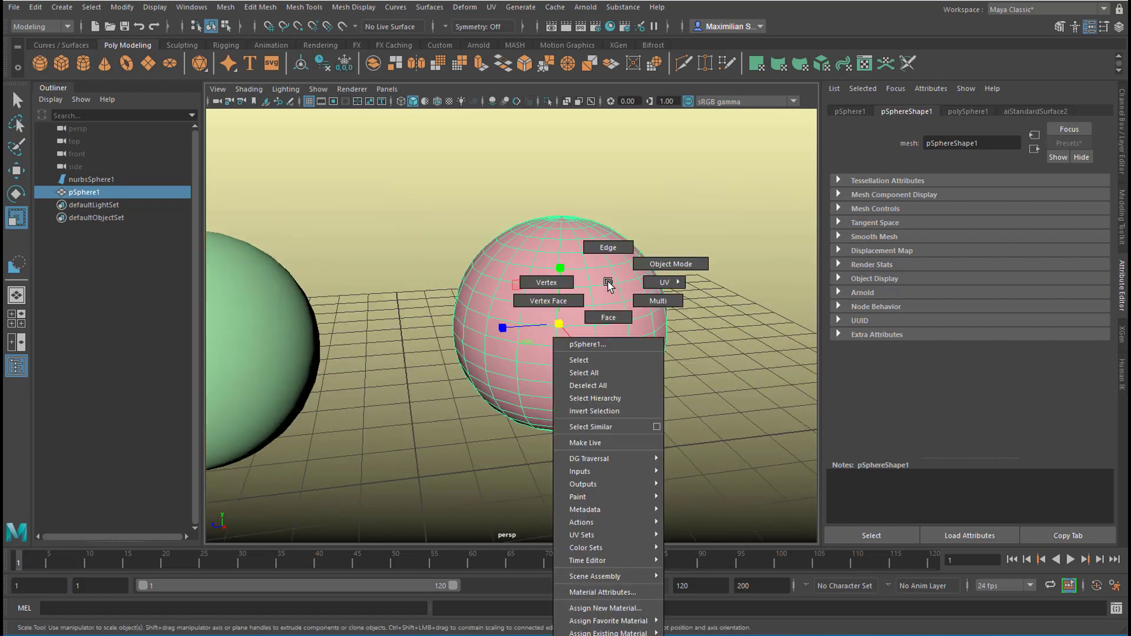
{"action": "left_click", "coordinate": [608, 317]}
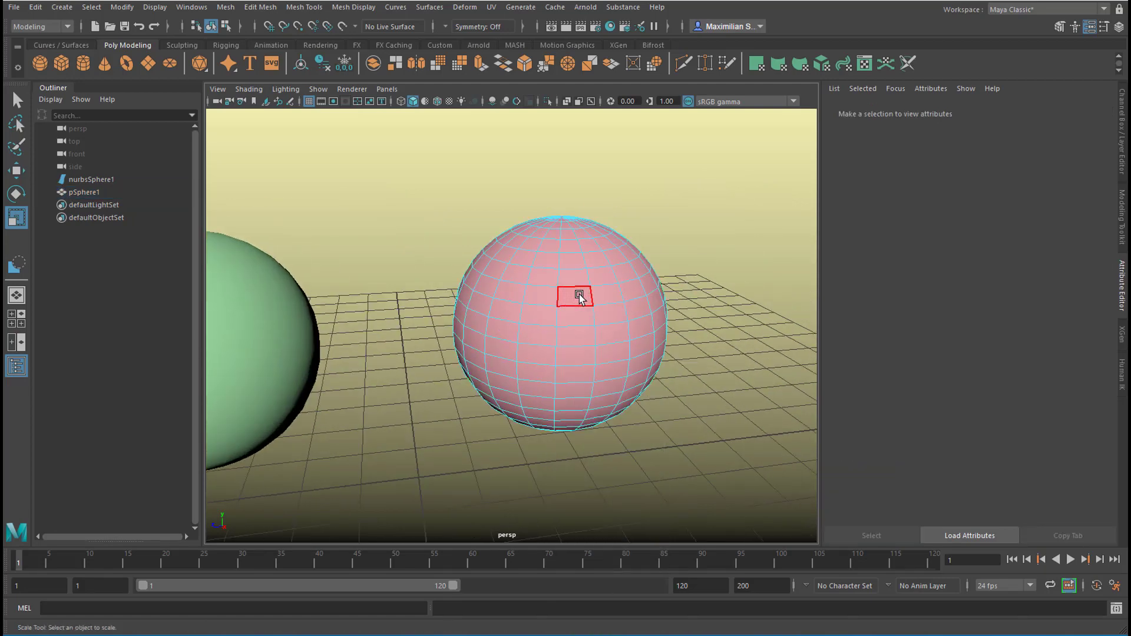
{"action": "left_click_drag", "start_coordinate": [582, 296], "coordinate": [583, 298]}
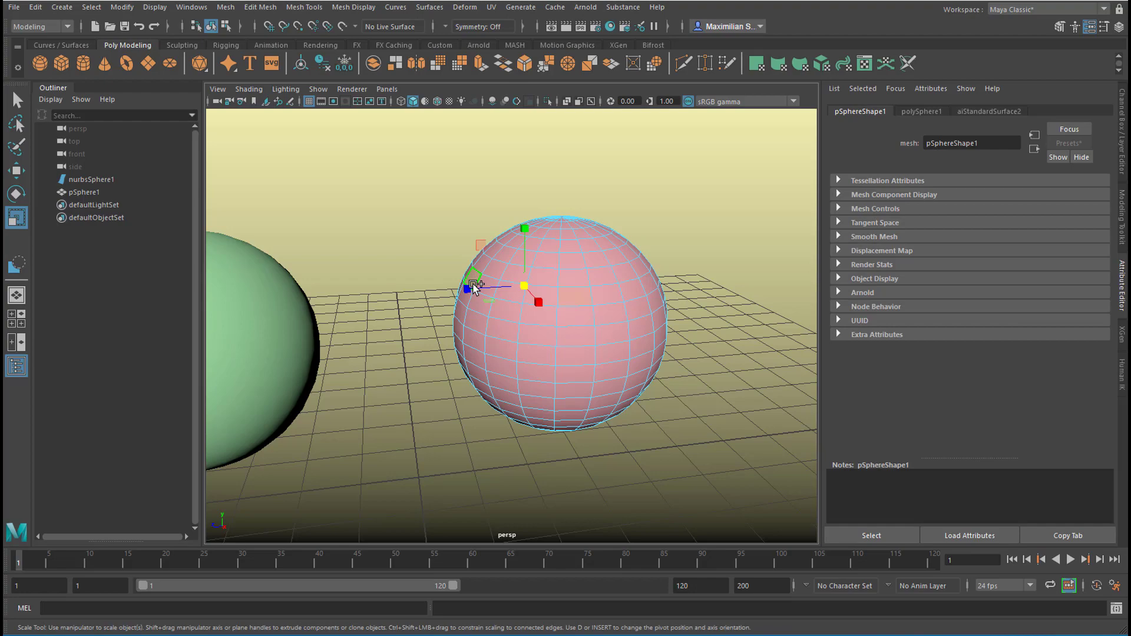
{"action": "key", "text": "Delete"}
{"action": "left_click_drag", "start_coordinate": [715, 418], "coordinate": [596, 407], "text": "alt"}
{"action": "right_click_drag", "start_coordinate": [557, 301], "coordinate": [615, 287]}
Browse to Surfaces > Trim Tool, then delete the pink polygon sphere pSphere1
{"action": "left_click", "coordinate": [430, 7]}
{"action": "left_click", "coordinate": [433, 4]}
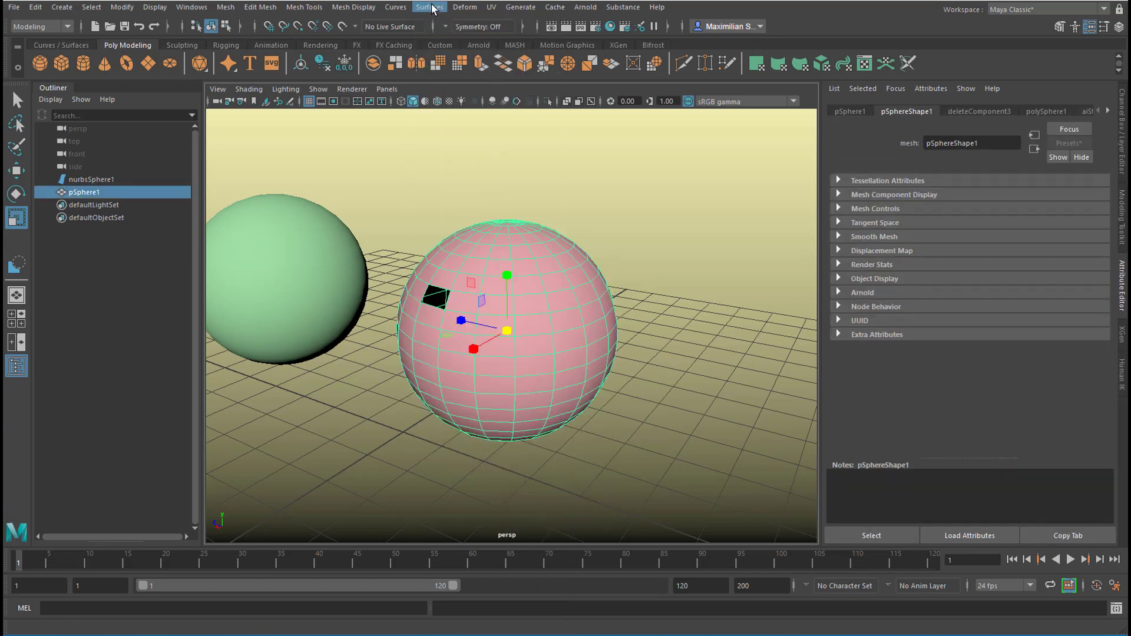
{"action": "left_click", "coordinate": [431, 7]}
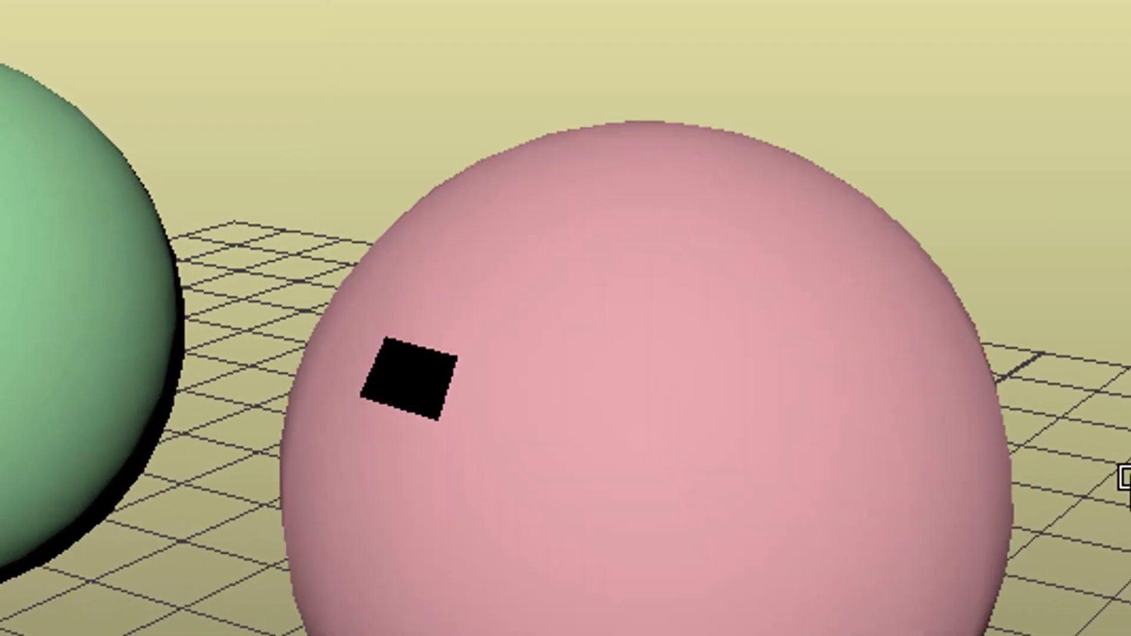
{"action": "left_click", "coordinate": [838, 472]}
{"action": "key", "text": "Delete"}
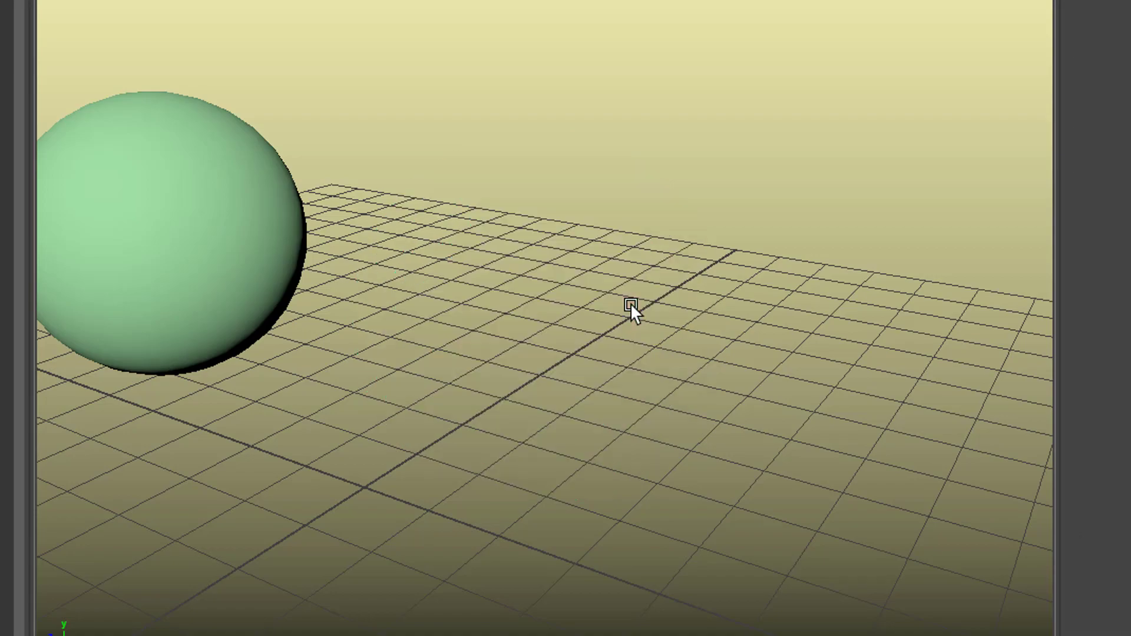
Select the green sphere and view the cone from a low side angle
{"action": "left_click", "coordinate": [179, 248]}
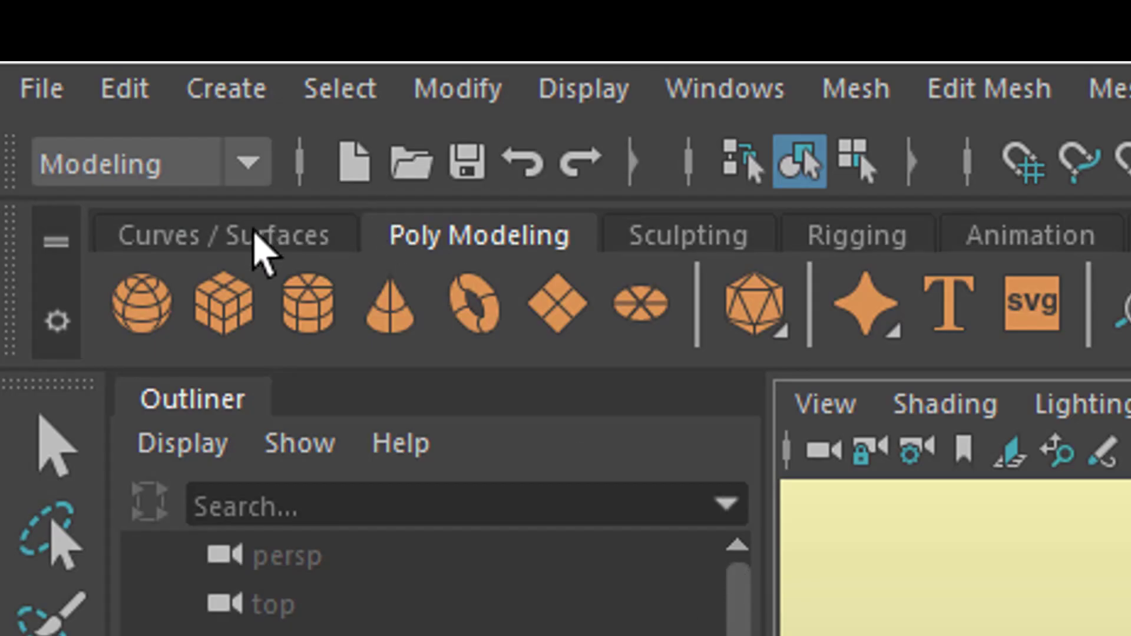
{"action": "left_click", "coordinate": [250, 238]}
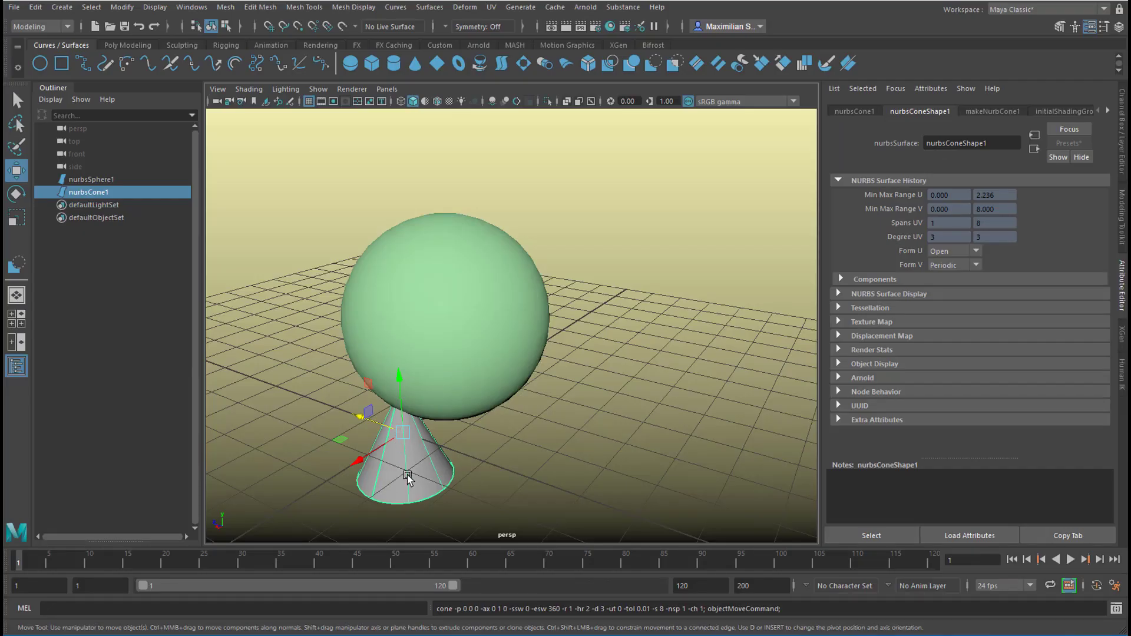
{"action": "right_click", "coordinate": [407, 478]}
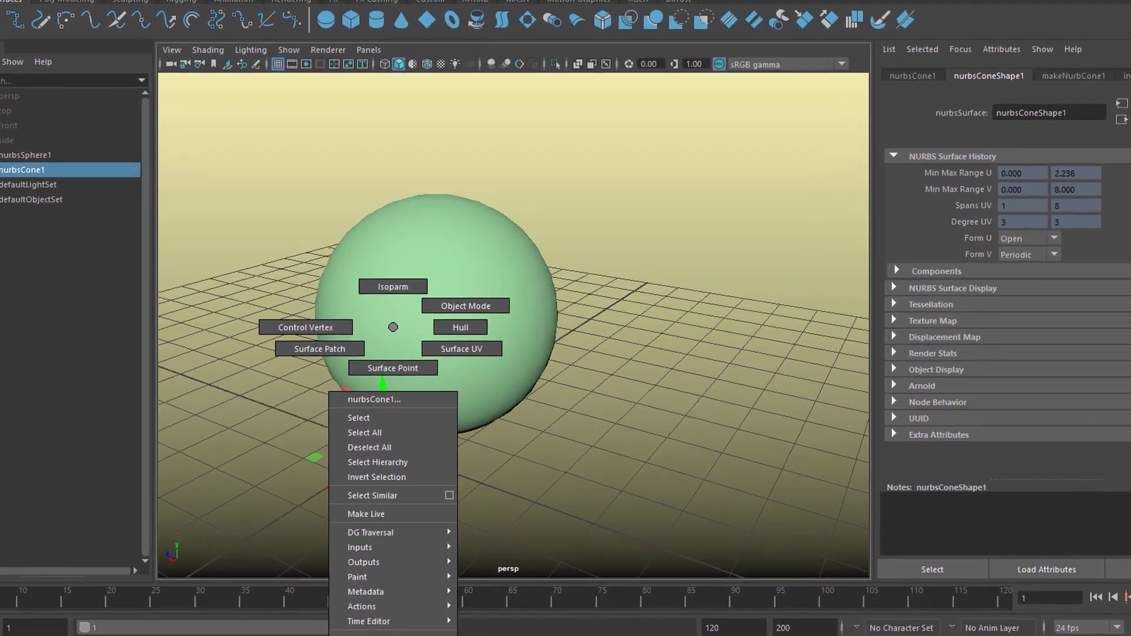
{"action": "left_click", "coordinate": [387, 399]}
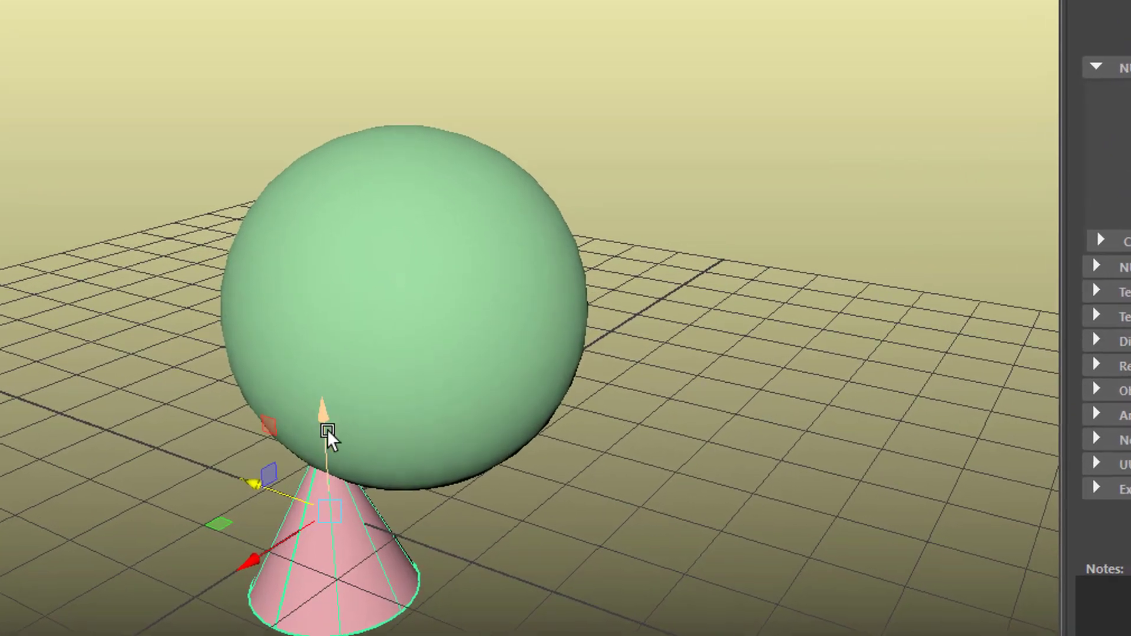
{"action": "left_click_drag", "start_coordinate": [306, 424], "coordinate": [704, 566], "text": "alt"}
{"action": "left_click_drag", "start_coordinate": [248, 575], "coordinate": [457, 293], "text": "alt"}
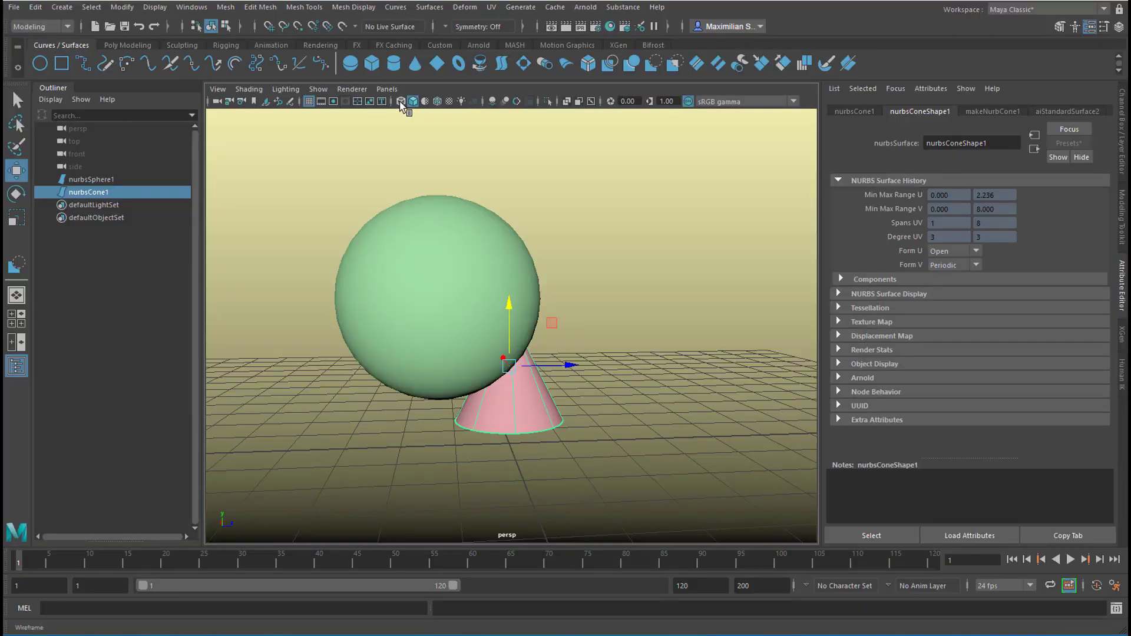
Check the cone tip inside the sphere in wireframe, then select both cone and sphere
{"action": "left_click", "coordinate": [400, 102]}
{"action": "mouse_move", "coordinate": [559, 353]}
{"action": "left_mouse_down", "text": "alt"}
{"action": "mouse_move", "coordinate": [601, 381]}
{"action": "mouse_move", "coordinate": [507, 336]}
{"action": "mouse_move", "coordinate": [341, 371]}
{"action": "mouse_move", "coordinate": [553, 371]}
{"action": "mouse_move", "coordinate": [589, 360]}
{"action": "mouse_move", "coordinate": [540, 383]}
{"action": "mouse_move", "coordinate": [580, 370]}
{"action": "mouse_move", "coordinate": [555, 313]}
{"action": "left_mouse_up", "text": "alt"}
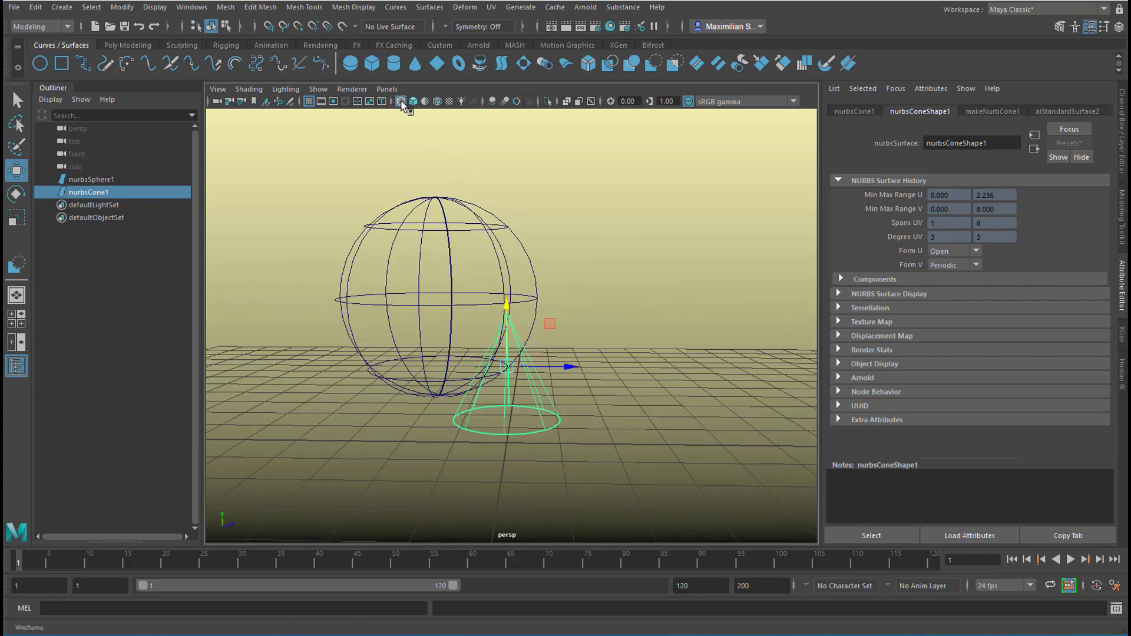
{"action": "key", "text": "5"}
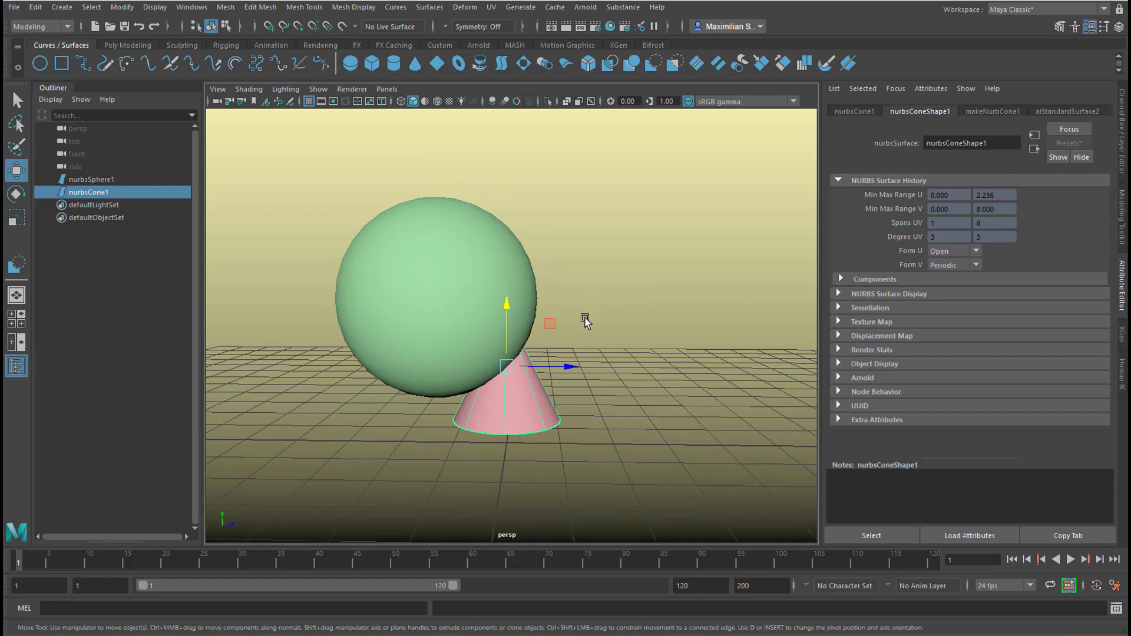
{"action": "key", "text": "q"}
{"action": "left_click", "coordinate": [450, 259], "text": "shift"}
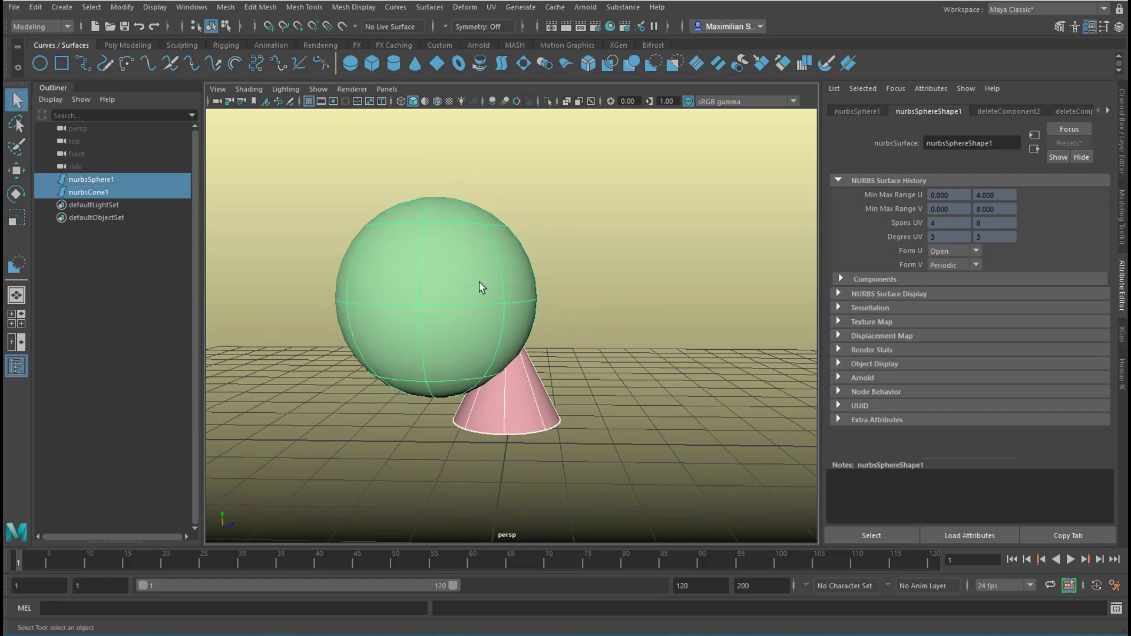
Apply Surfaces > Intersect with Both surfaces and Curve on surface settings
{"action": "left_click", "coordinate": [430, 8]}
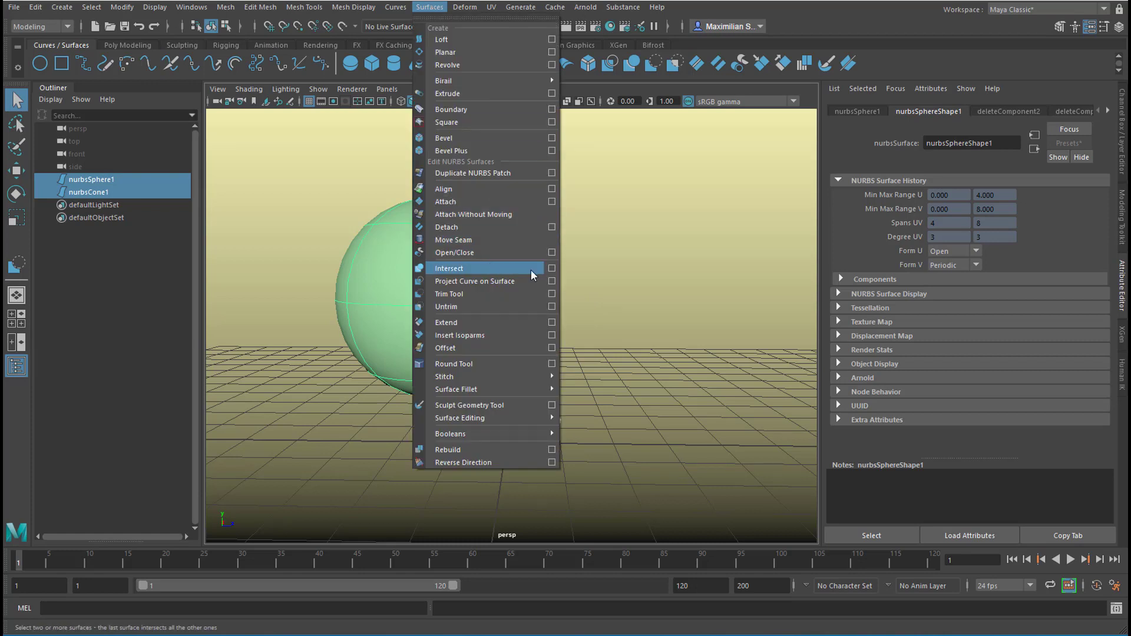
{"action": "left_click", "coordinate": [551, 268]}
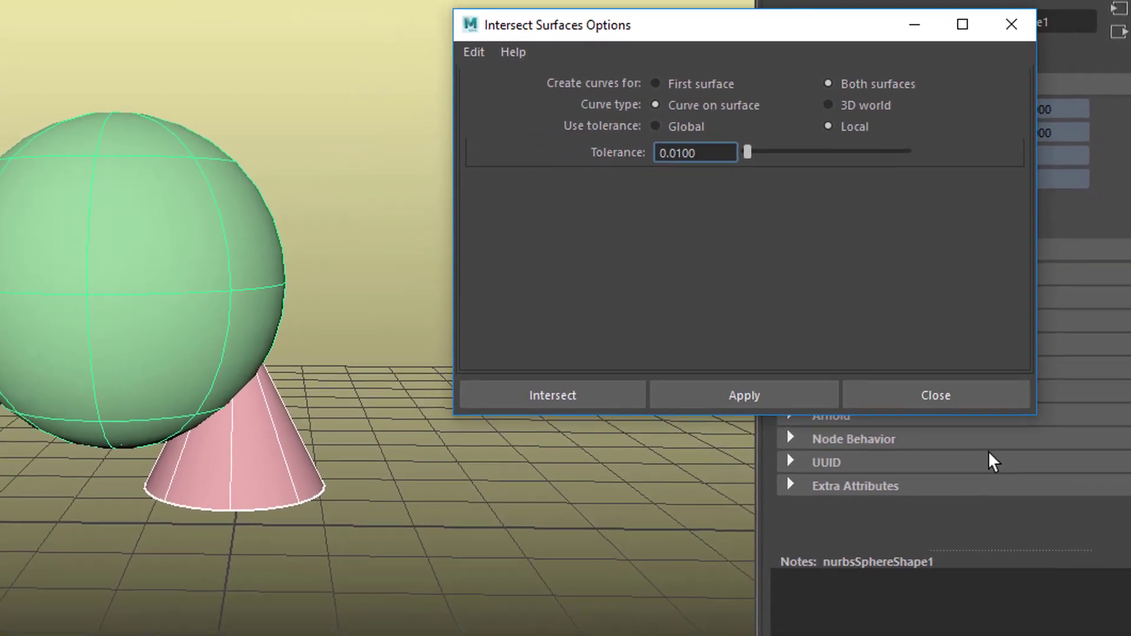
{"action": "left_click", "coordinate": [818, 402]}
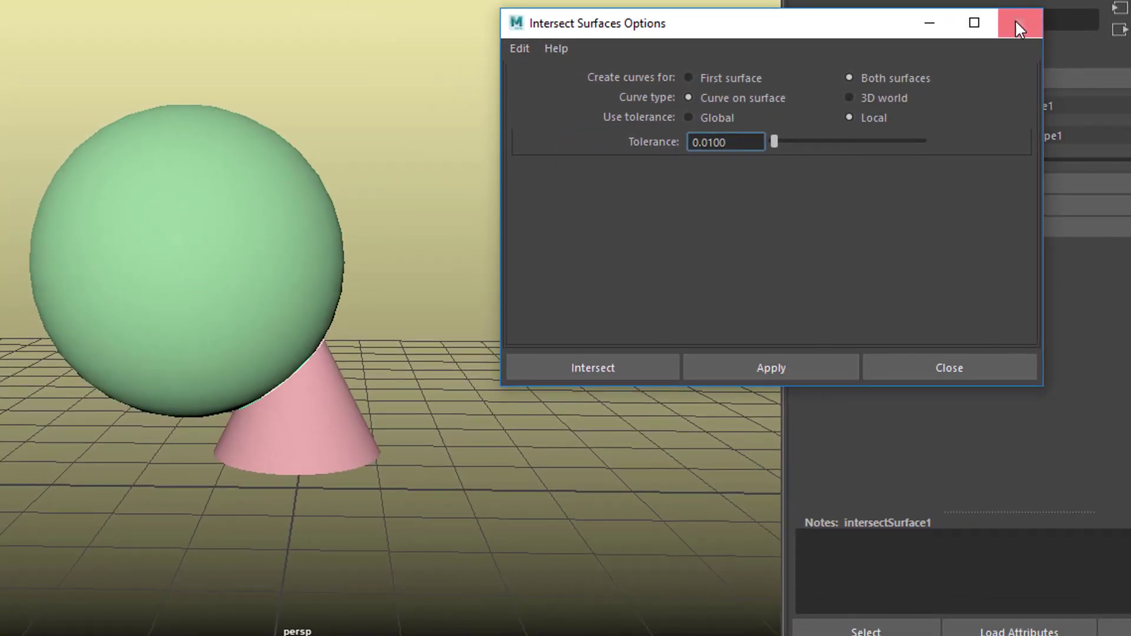
{"action": "left_click", "coordinate": [1018, 23]}
Inspect the new intersection curves where cone meets sphere in wireframe
{"action": "left_click_drag", "start_coordinate": [682, 374], "coordinate": [301, 428], "text": "alt"}
{"action": "scroll", "coordinate": [330, 424], "scroll_direction": "up", "scroll_amount": 4}
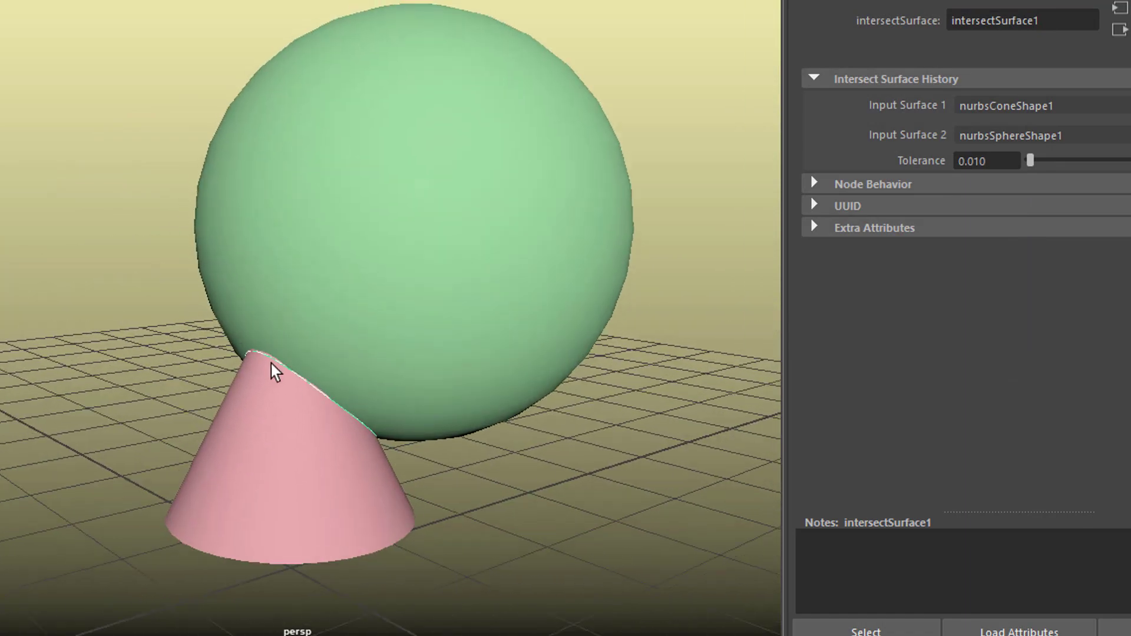
{"action": "left_click_drag", "start_coordinate": [385, 436], "coordinate": [712, 375], "text": "alt"}
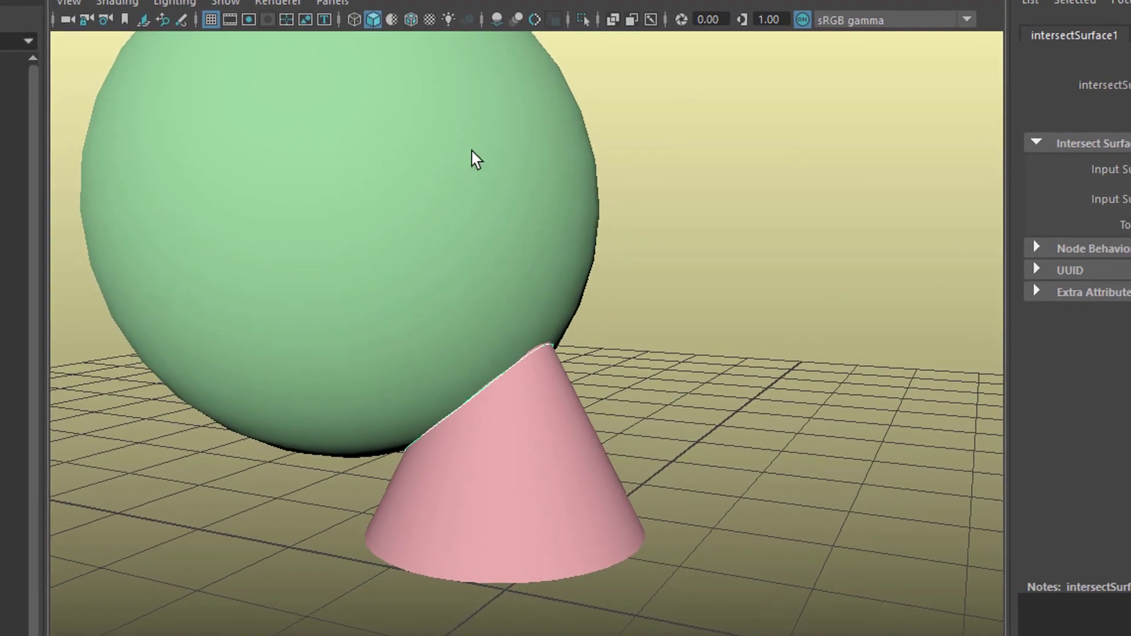
{"action": "left_click", "coordinate": [370, 24]}
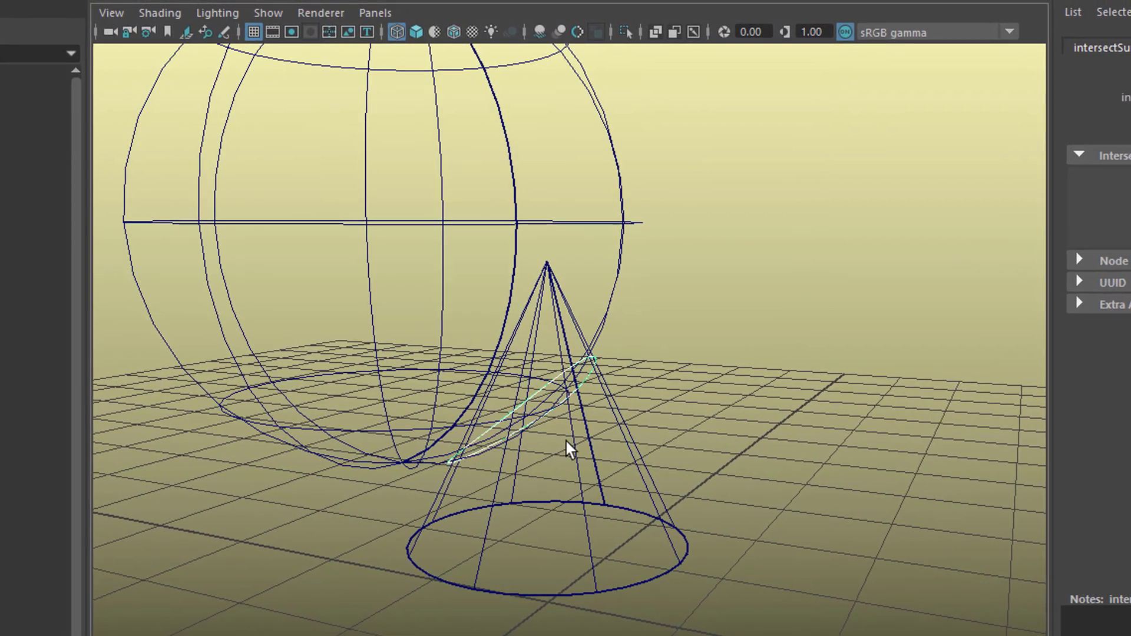
{"action": "mouse_move", "coordinate": [626, 440]}
{"action": "left_mouse_down", "text": "alt"}
{"action": "mouse_move", "coordinate": [702, 426]}
{"action": "mouse_move", "coordinate": [780, 434]}
{"action": "mouse_move", "coordinate": [621, 441]}
{"action": "left_mouse_up", "text": "alt"}
{"action": "right_click_drag", "start_coordinate": [505, 439], "coordinate": [699, 447], "text": "alt"}
{"action": "mouse_move", "coordinate": [662, 489]}
{"action": "left_mouse_down", "text": "alt"}
{"action": "mouse_move", "coordinate": [608, 497]}
{"action": "mouse_move", "coordinate": [690, 490]}
{"action": "mouse_move", "coordinate": [662, 475]}
{"action": "mouse_move", "coordinate": [648, 500]}
{"action": "mouse_move", "coordinate": [648, 488]}
{"action": "mouse_move", "coordinate": [712, 487]}
{"action": "mouse_move", "coordinate": [772, 497]}
{"action": "mouse_move", "coordinate": [668, 492]}
{"action": "left_mouse_up", "text": "alt"}
{"action": "right_click_drag", "start_coordinate": [788, 484], "coordinate": [591, 514], "text": "alt"}
{"action": "left_click_drag", "start_coordinate": [671, 530], "coordinate": [689, 447], "text": "alt"}
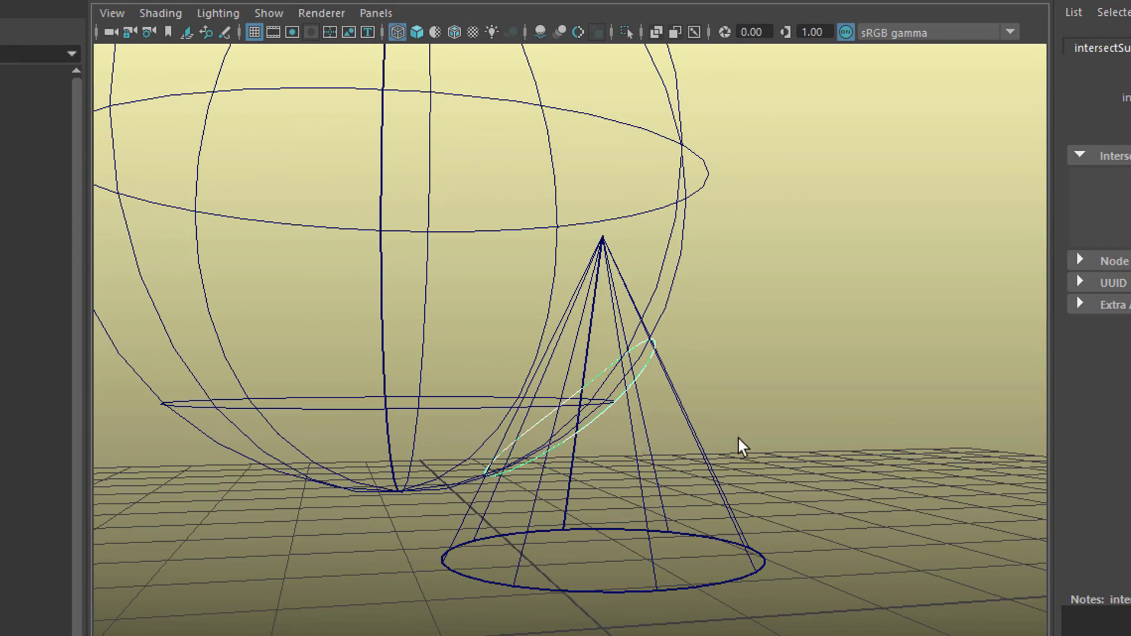
{"action": "right_click_drag", "start_coordinate": [751, 538], "coordinate": [596, 543], "text": "alt"}
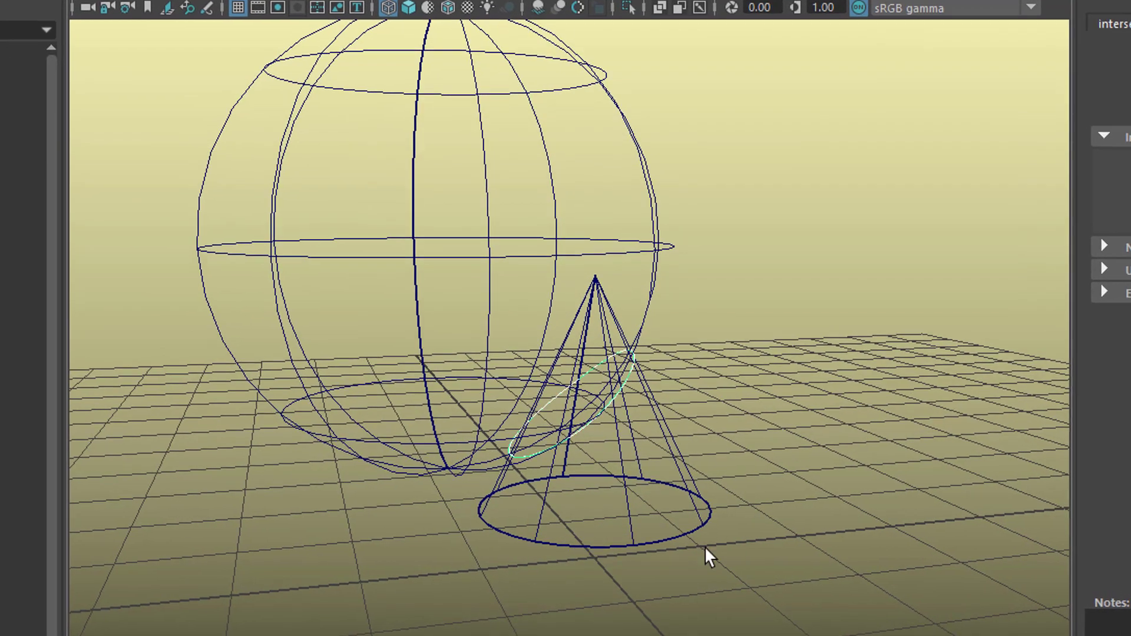
Move the cone, then the sphere, sideways along the X axis
{"action": "left_click", "coordinate": [701, 528]}
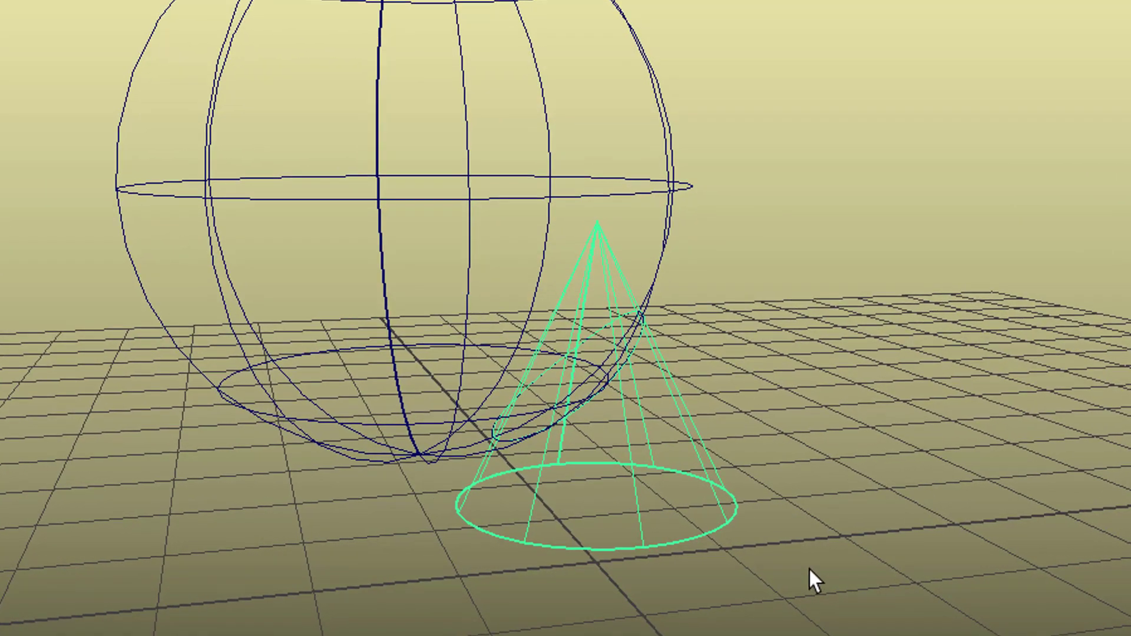
{"action": "key", "text": "w"}
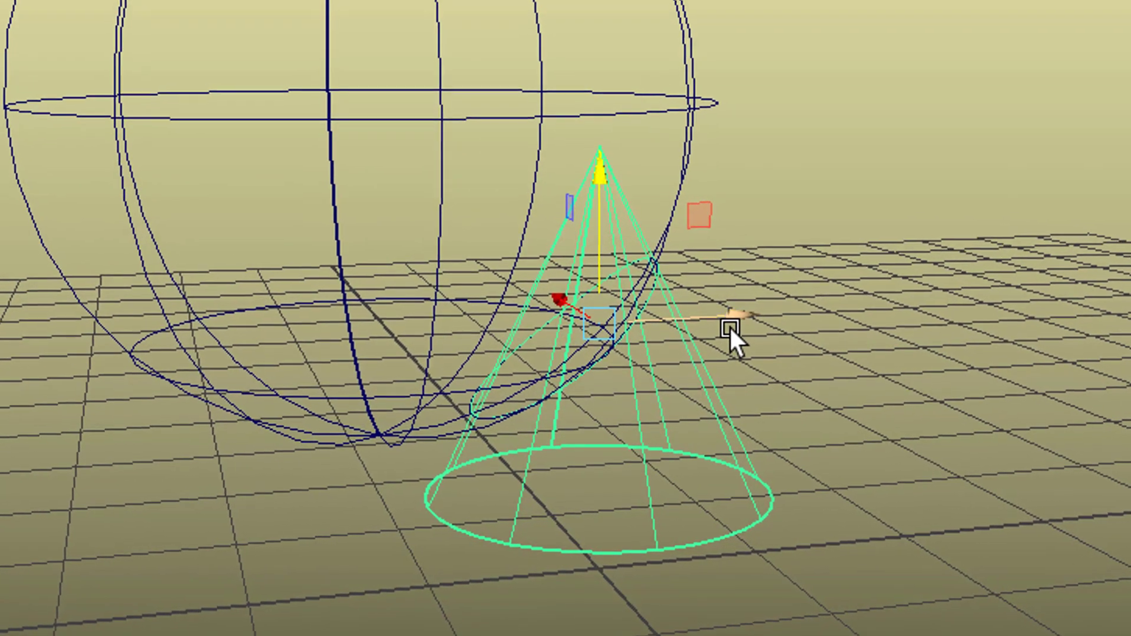
{"action": "left_click_drag", "start_coordinate": [720, 337], "coordinate": [760, 352]}
{"action": "left_click", "coordinate": [461, 89]}
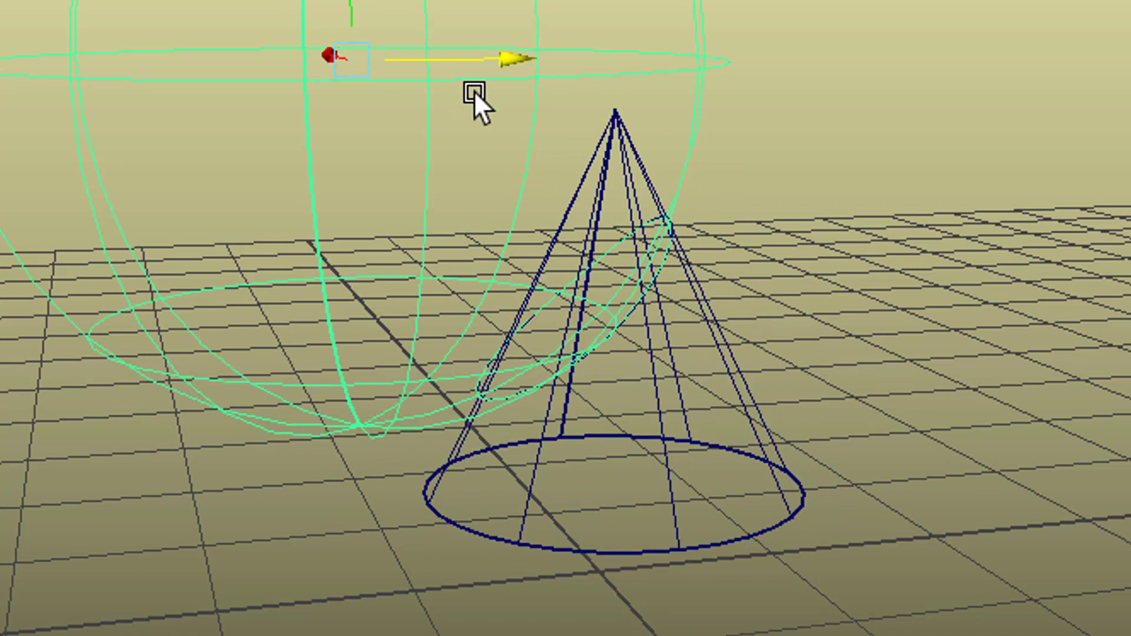
{"action": "left_click_drag", "start_coordinate": [509, 68], "coordinate": [529, 89]}
Reframe the whole scene and return to smooth shaded display
{"action": "left_click_drag", "start_coordinate": [578, 313], "coordinate": [664, 435], "text": "alt"}
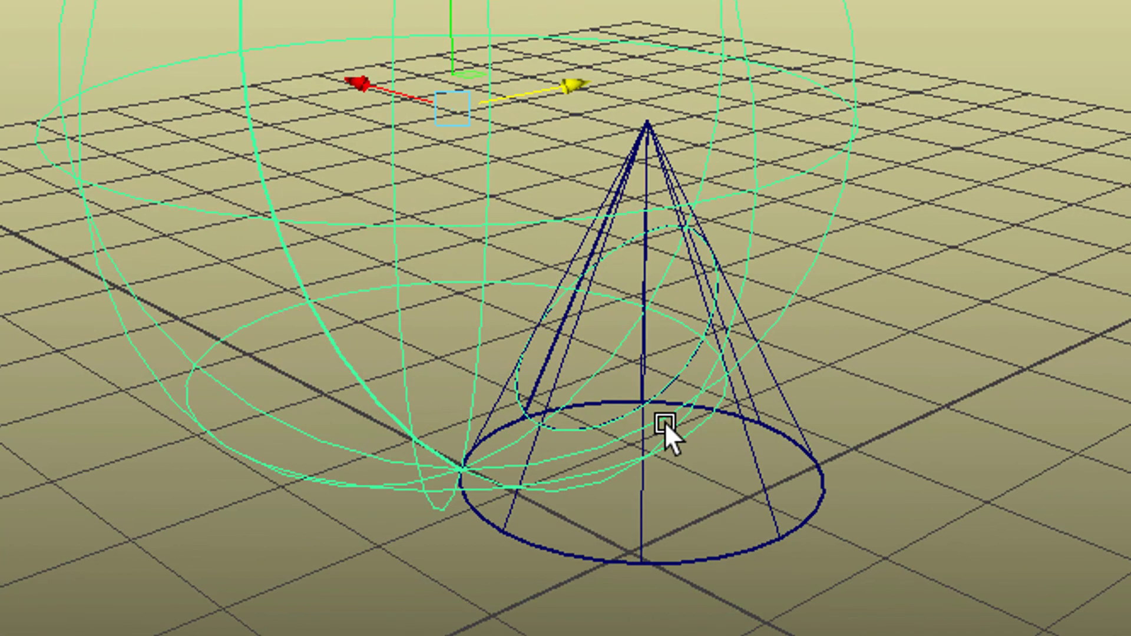
{"action": "mouse_move", "coordinate": [566, 412]}
{"action": "right_mouse_down", "text": "alt"}
{"action": "mouse_move", "coordinate": [471, 0]}
{"action": "mouse_move", "coordinate": [424, 0]}
{"action": "mouse_move", "coordinate": [404, 25]}
{"action": "mouse_move", "coordinate": [434, 43]}
{"action": "mouse_move", "coordinate": [347, 97]}
{"action": "mouse_move", "coordinate": [312, 151]}
{"action": "mouse_move", "coordinate": [421, 139]}
{"action": "mouse_move", "coordinate": [535, 221]}
{"action": "mouse_move", "coordinate": [298, 142]}
{"action": "mouse_move", "coordinate": [628, 386]}
{"action": "mouse_move", "coordinate": [567, 393]}
{"action": "right_mouse_up", "text": "alt"}
{"action": "left_click", "coordinate": [346, 93]}
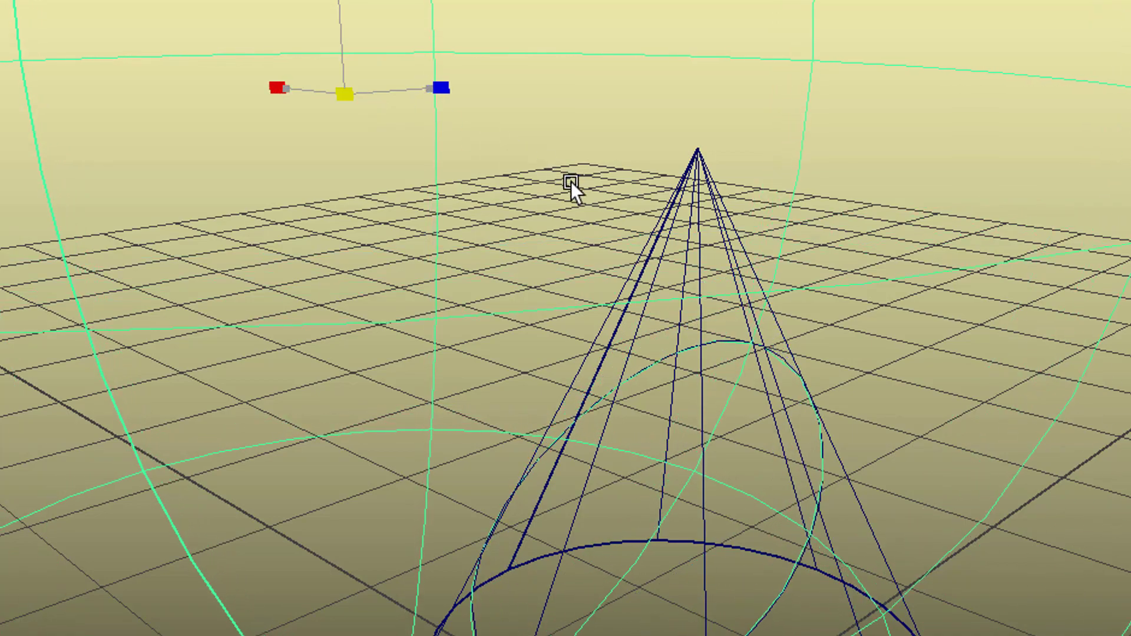
{"action": "right_click_drag", "start_coordinate": [883, 434], "coordinate": [595, 595], "text": "alt"}
{"action": "left_click_drag", "start_coordinate": [595, 595], "coordinate": [484, 548], "text": "alt"}
{"action": "key", "text": "5"}
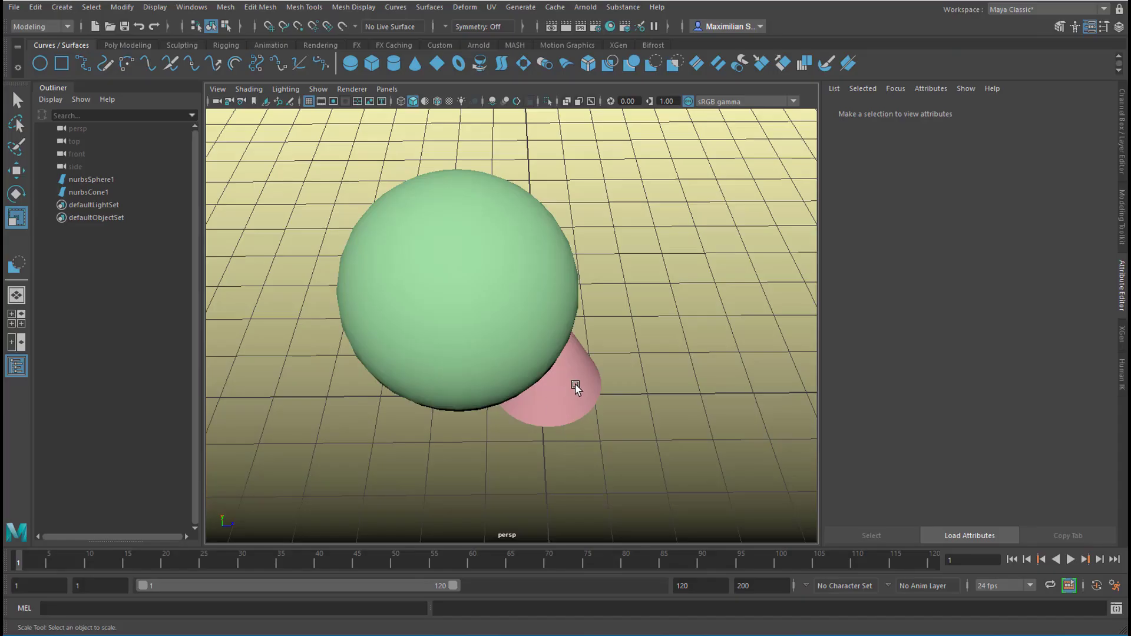
Trim the cone with the Trim Tool, keeping its lower part below the intersection curve
{"action": "left_click", "coordinate": [575, 387]}
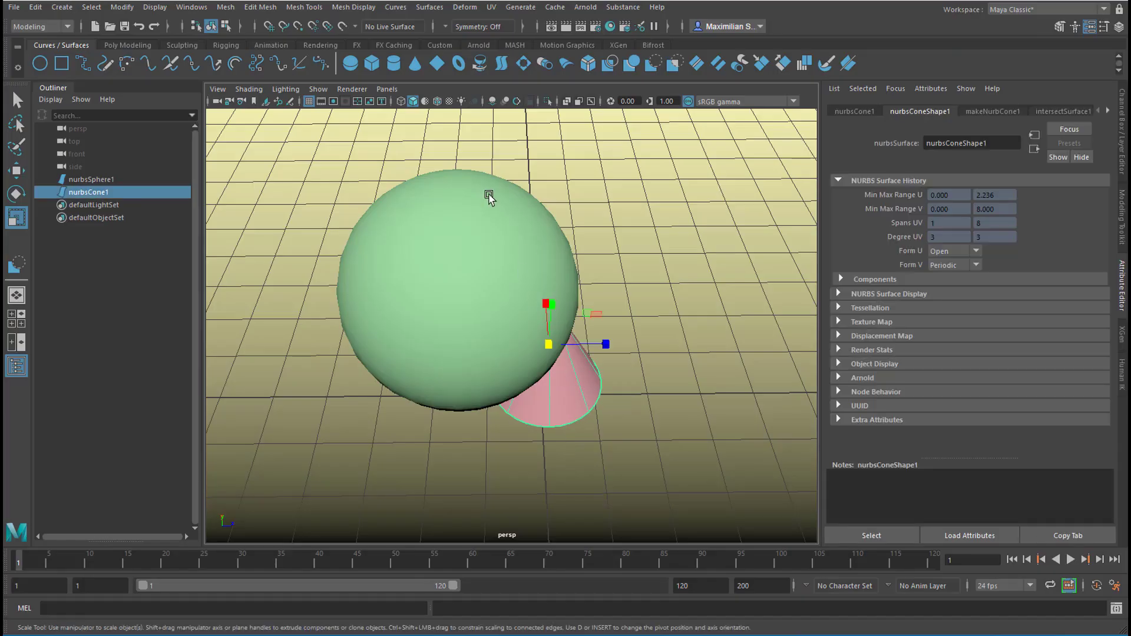
{"action": "left_click", "coordinate": [401, 101]}
{"action": "left_click_drag", "start_coordinate": [563, 313], "coordinate": [582, 331], "text": "alt"}
{"action": "right_click_drag", "start_coordinate": [474, 356], "coordinate": [592, 307], "text": "alt"}
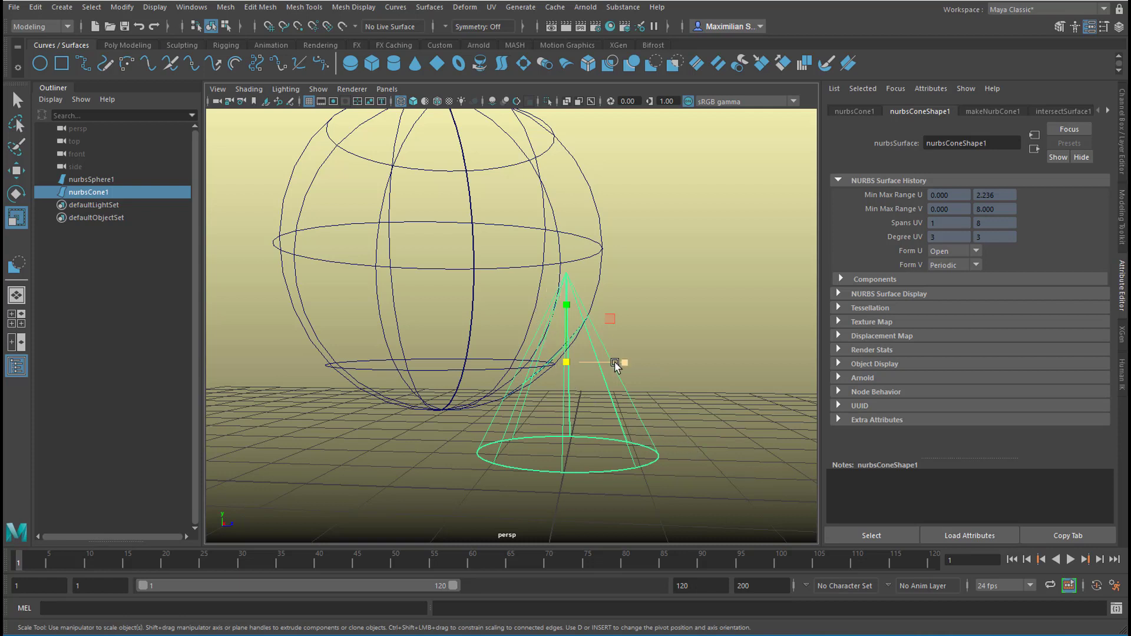
{"action": "left_click", "coordinate": [429, 8]}
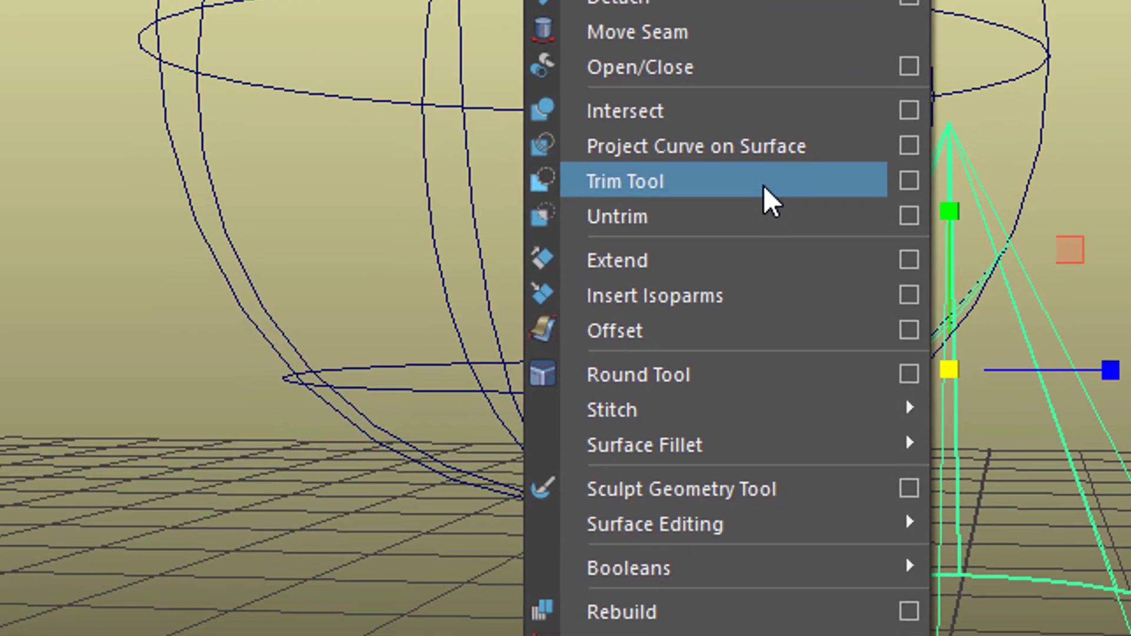
{"action": "left_click", "coordinate": [678, 262]}
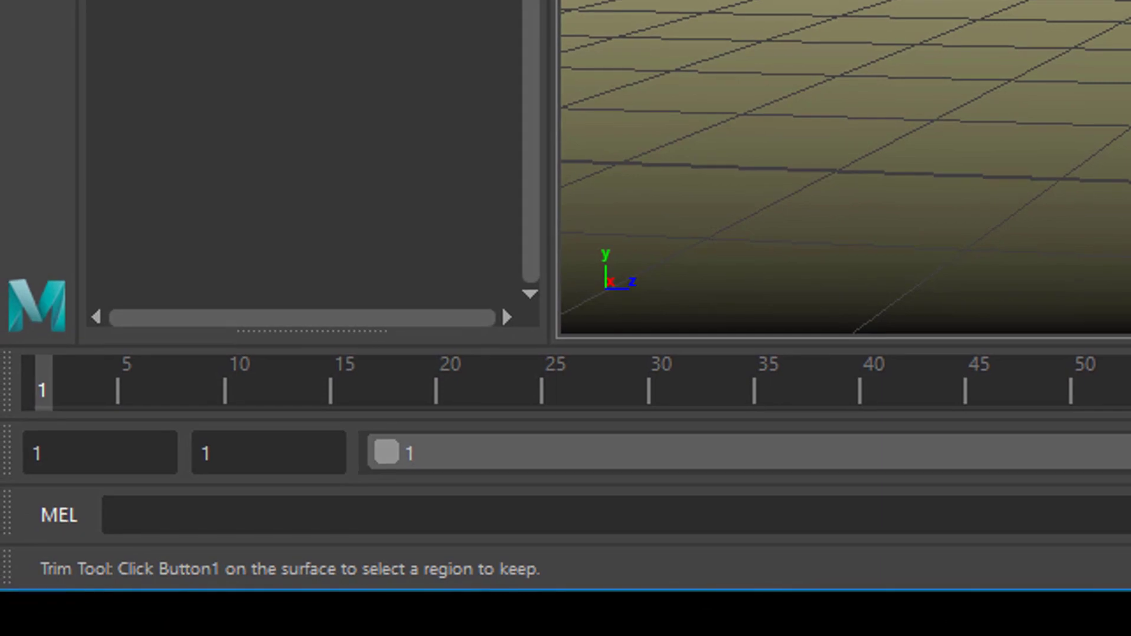
{"action": "left_click", "coordinate": [563, 364]}
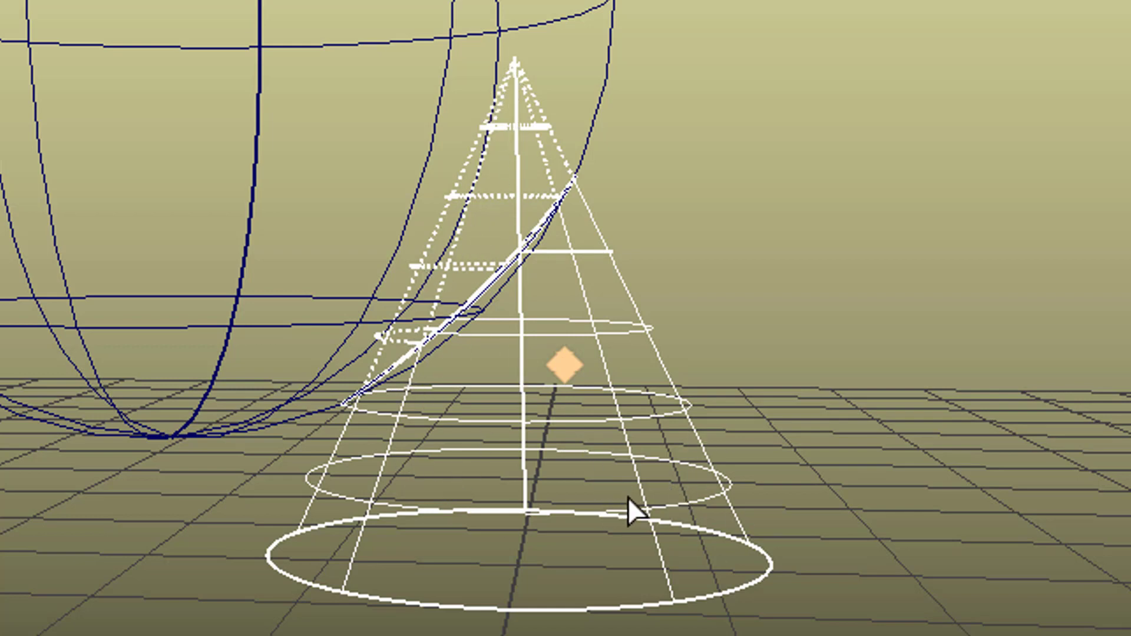
{"action": "key", "text": "Return"}
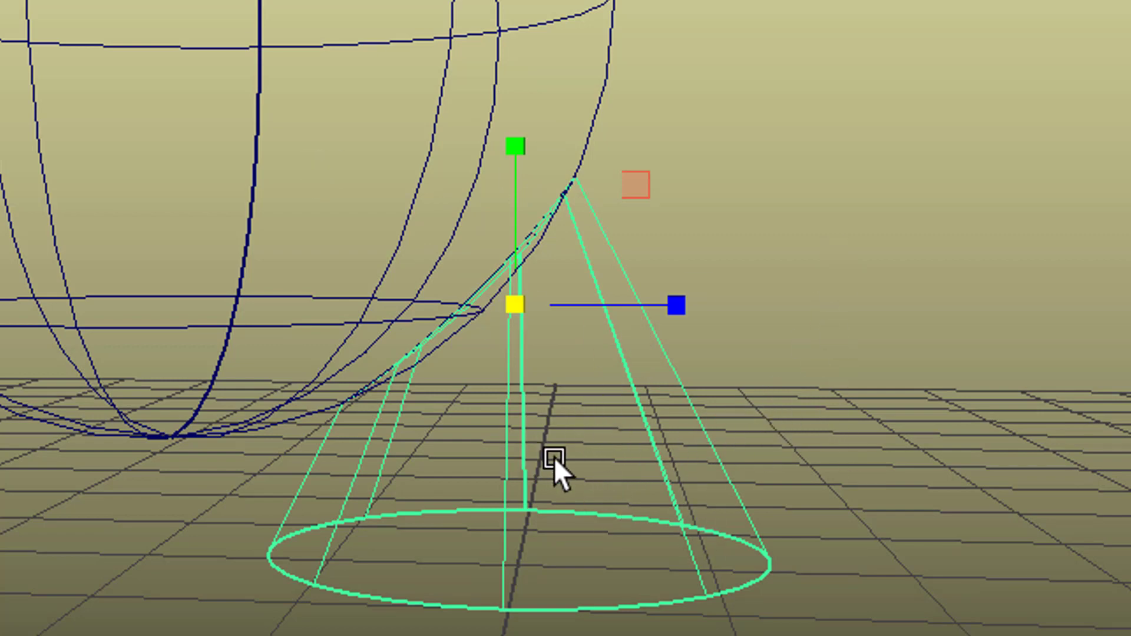
Move the trimmed cone along X and orbit to view it beside the sphere
{"action": "key", "text": "w"}
{"action": "left_click_drag", "start_coordinate": [682, 304], "coordinate": [635, 394]}
{"action": "left_click_drag", "start_coordinate": [773, 572], "coordinate": [326, 536], "text": "alt"}
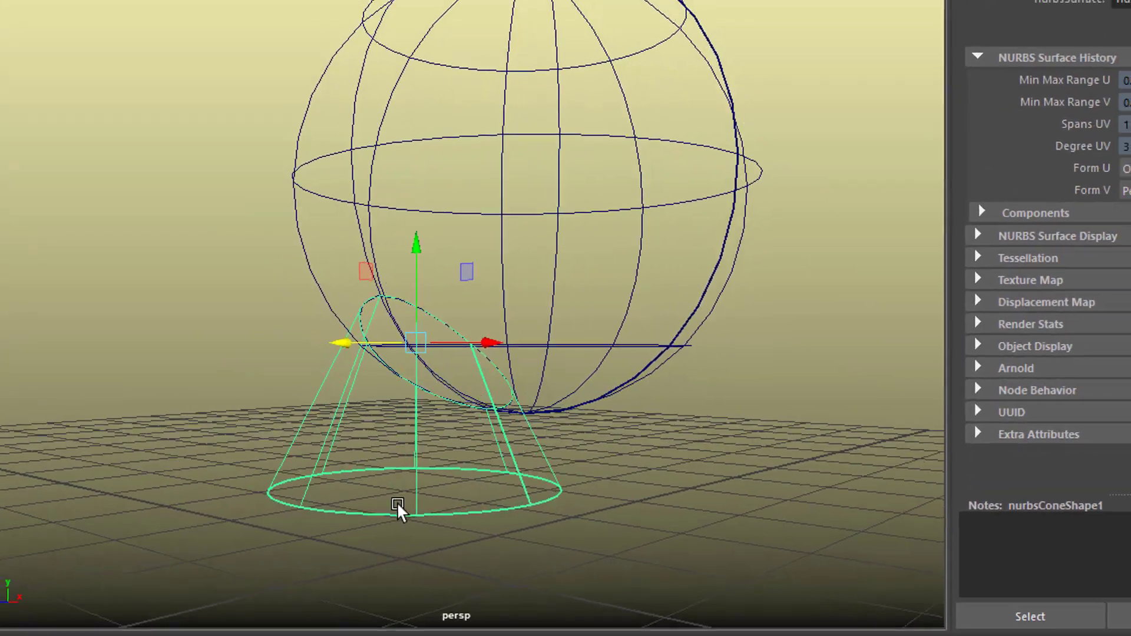
{"action": "left_click_drag", "start_coordinate": [397, 501], "coordinate": [663, 510], "text": "alt"}
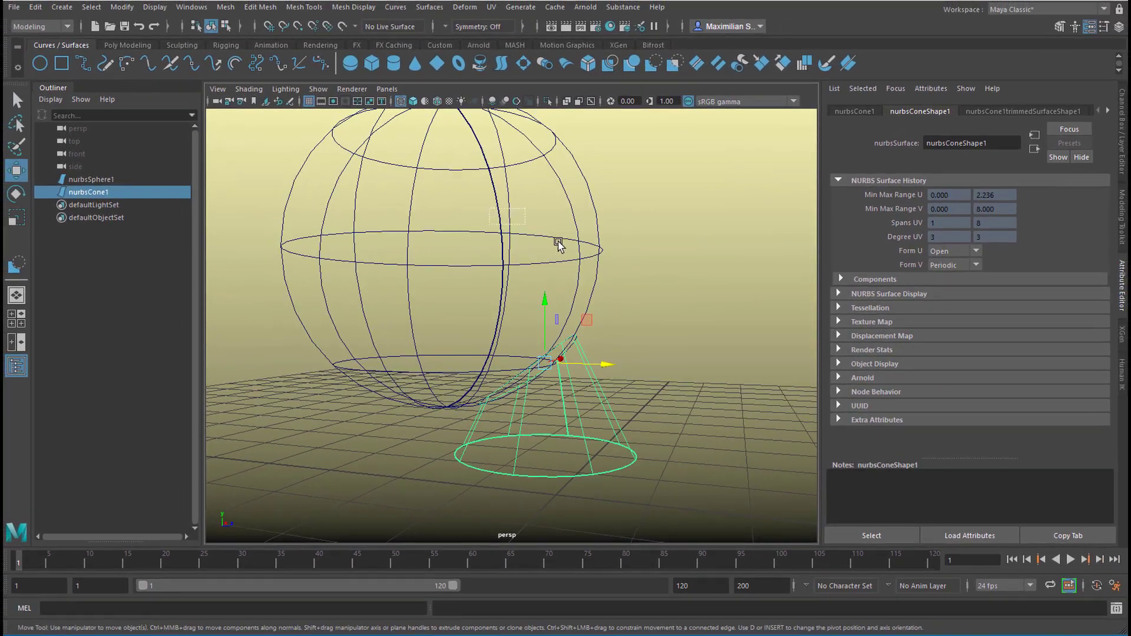
Trim the sphere with the Trim Tool, keeping only the patch over the cone's opening
{"action": "left_click", "coordinate": [558, 244]}
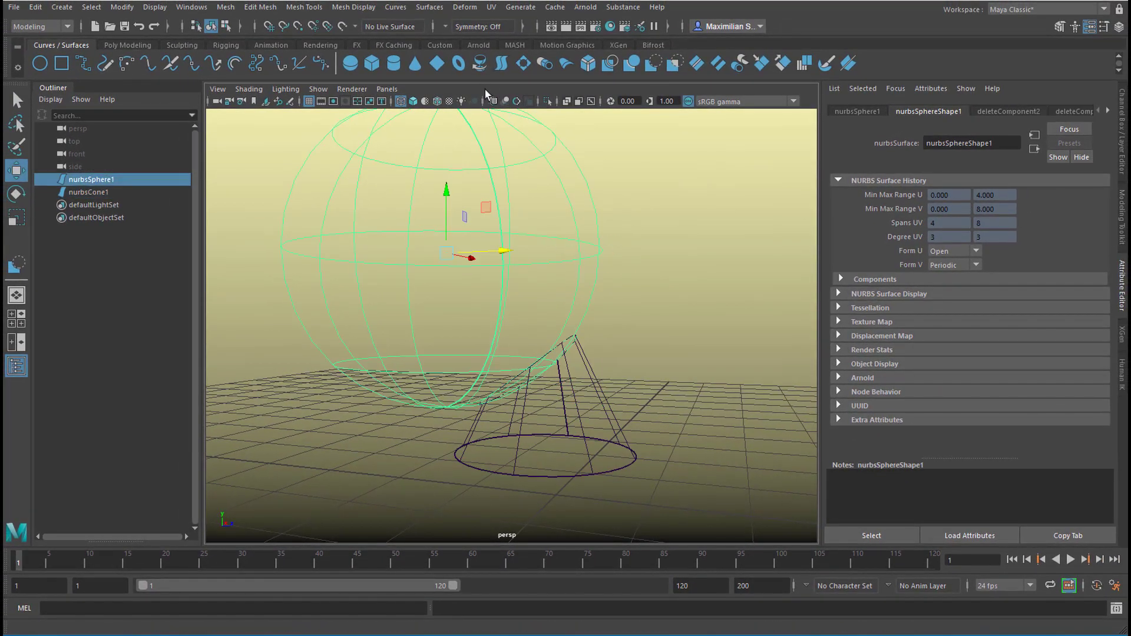
{"action": "left_click", "coordinate": [432, 8]}
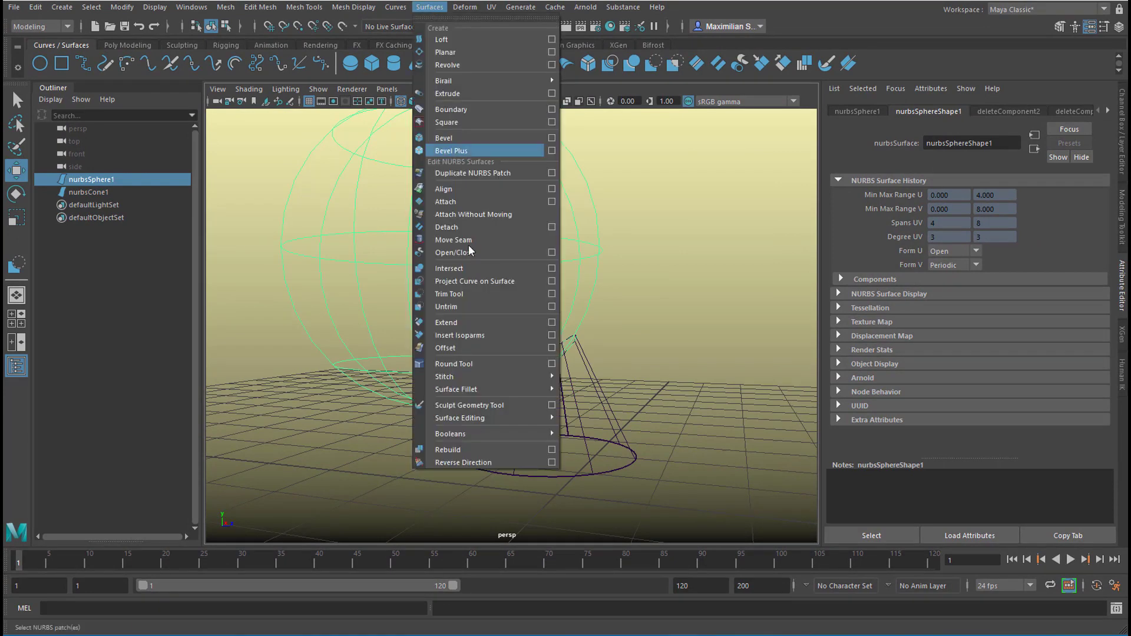
{"action": "left_click", "coordinate": [480, 294]}
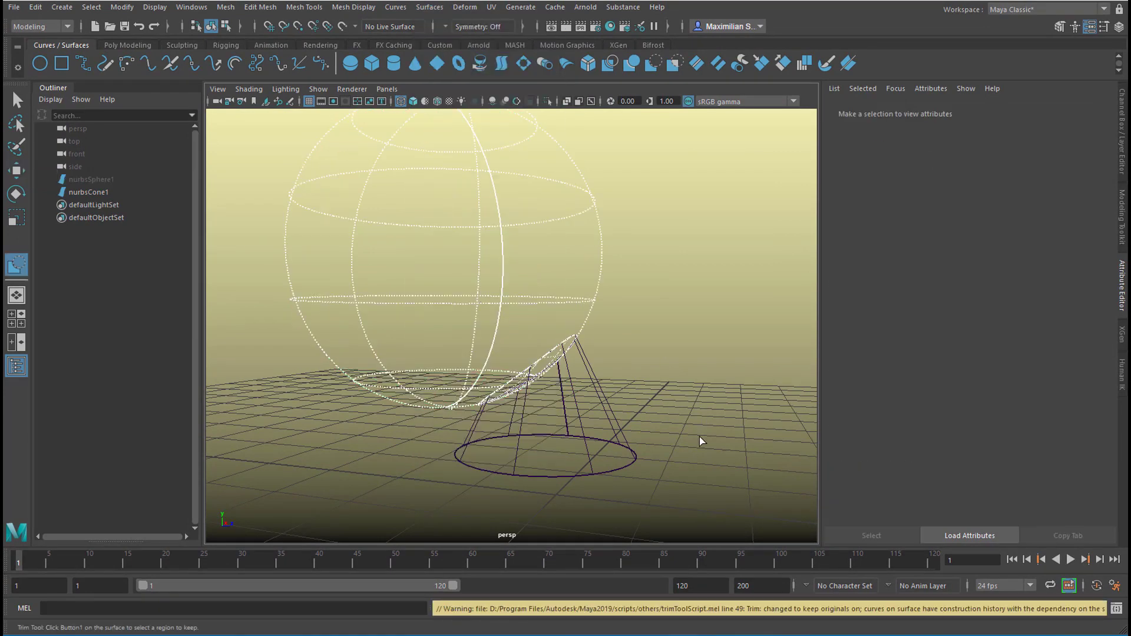
{"action": "left_click", "coordinate": [560, 356]}
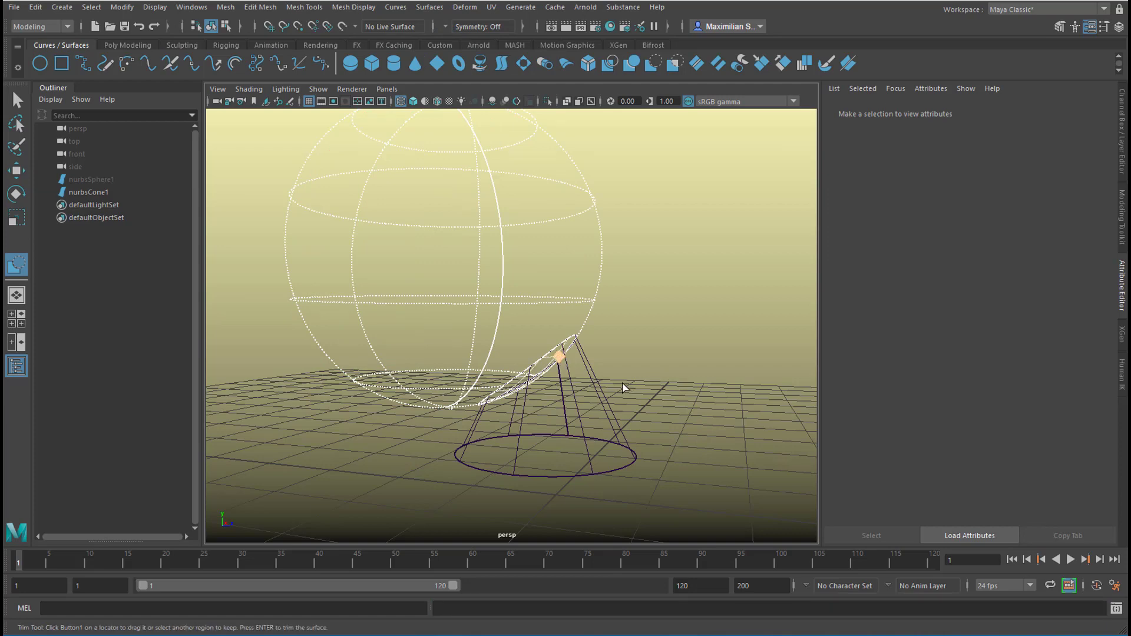
{"action": "key", "text": "Return"}
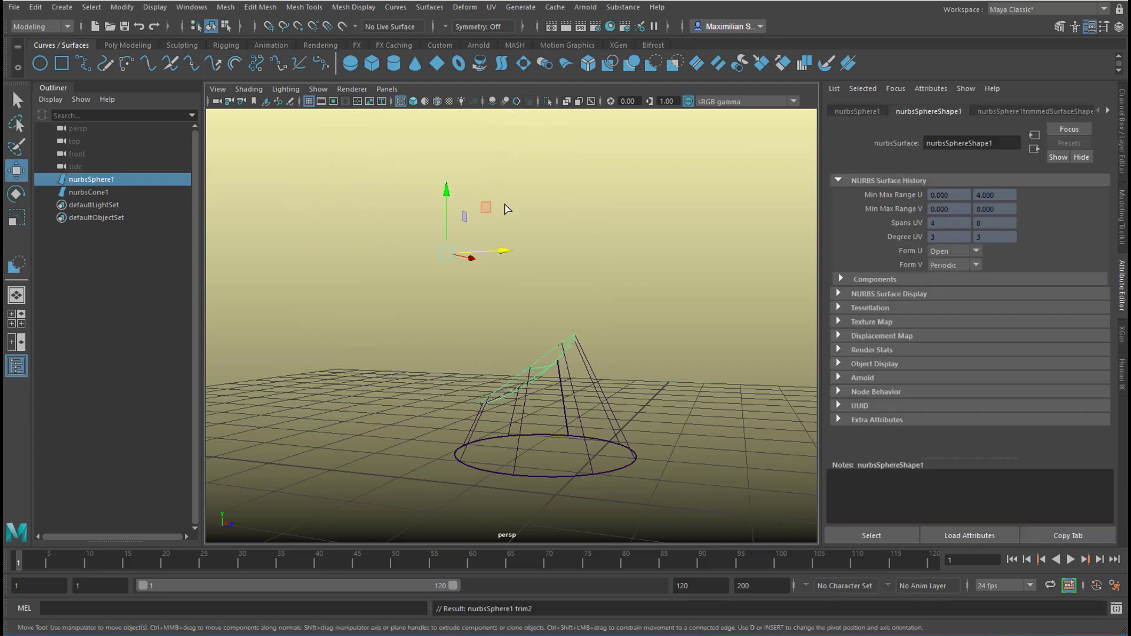
{"action": "left_click_drag", "start_coordinate": [524, 305], "coordinate": [586, 319], "text": "alt"}
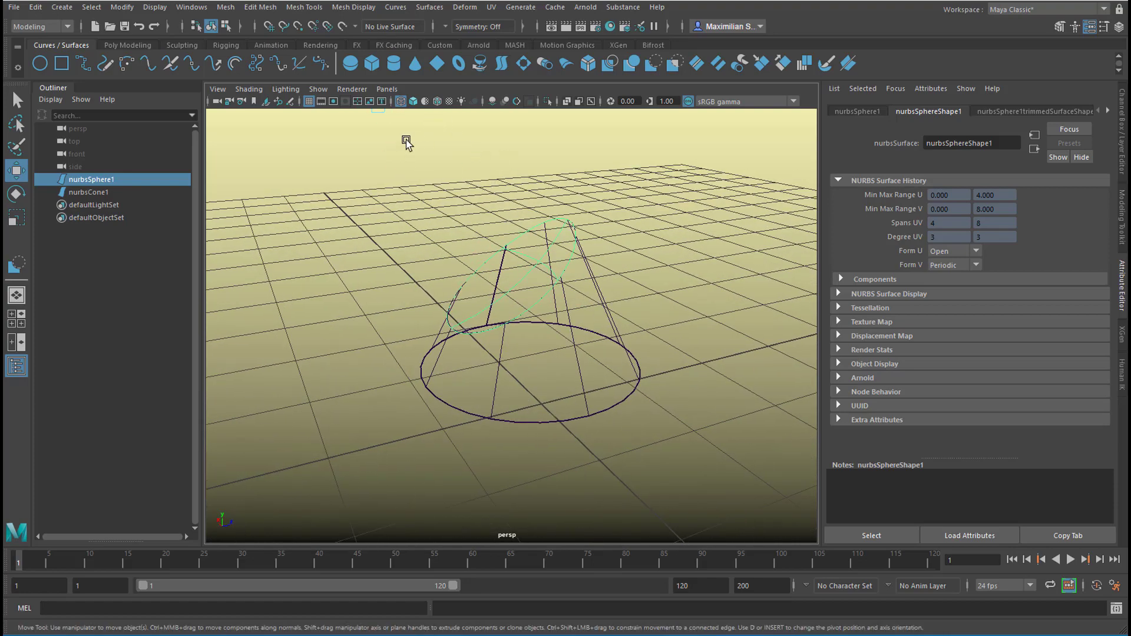
Switch to smooth shading and apply Surfaces > Reverse Direction to the trimmed sphere patch
{"action": "left_click", "coordinate": [412, 101]}
{"action": "mouse_move", "coordinate": [712, 409]}
{"action": "left_mouse_down", "text": "alt"}
{"action": "mouse_move", "coordinate": [772, 425]}
{"action": "mouse_move", "coordinate": [715, 412]}
{"action": "mouse_move", "coordinate": [684, 419]}
{"action": "mouse_move", "coordinate": [724, 392]}
{"action": "mouse_move", "coordinate": [674, 409]}
{"action": "left_mouse_up", "text": "alt"}
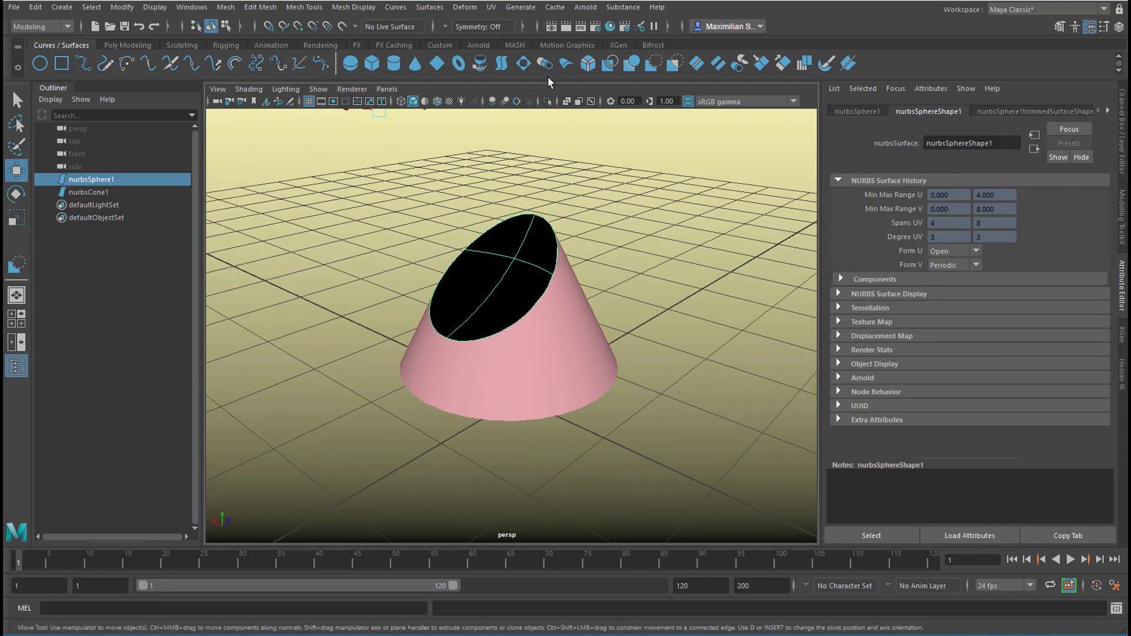
{"action": "left_click", "coordinate": [430, 8]}
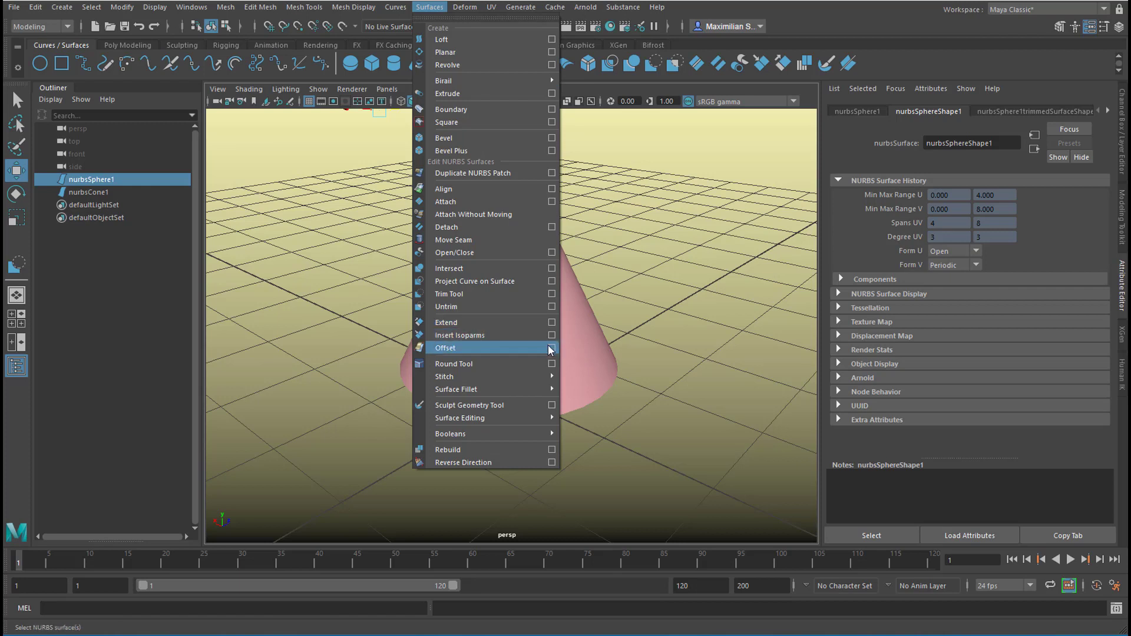
{"action": "left_click", "coordinate": [504, 462]}
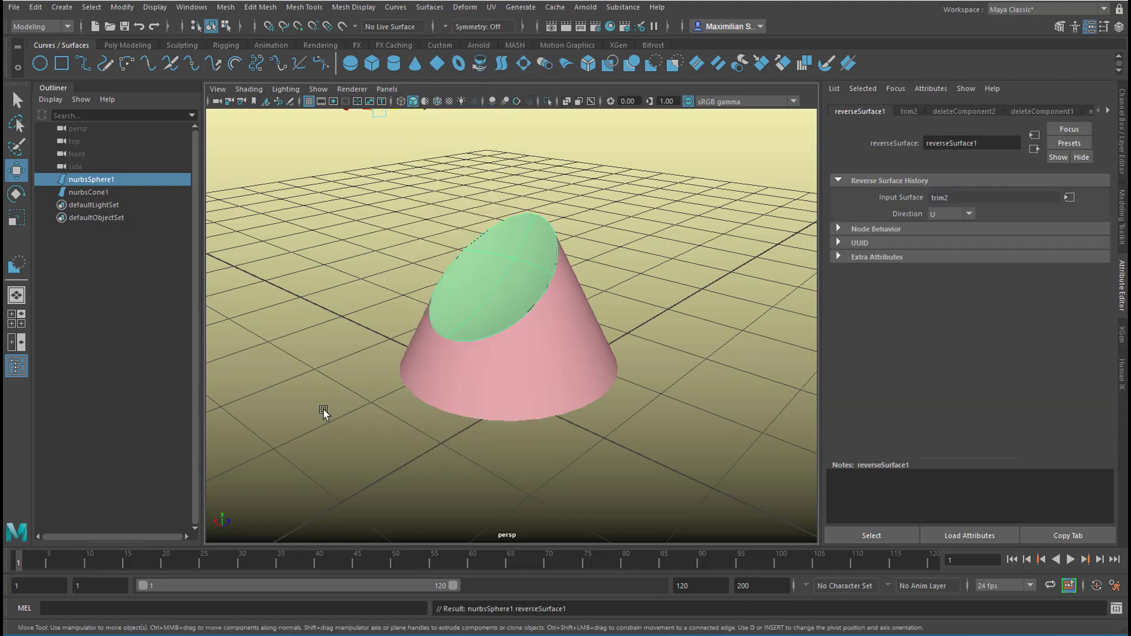
{"action": "left_click_drag", "start_coordinate": [344, 412], "coordinate": [585, 435], "text": "alt"}
{"action": "left_click_drag", "start_coordinate": [477, 419], "coordinate": [482, 419], "text": "alt"}
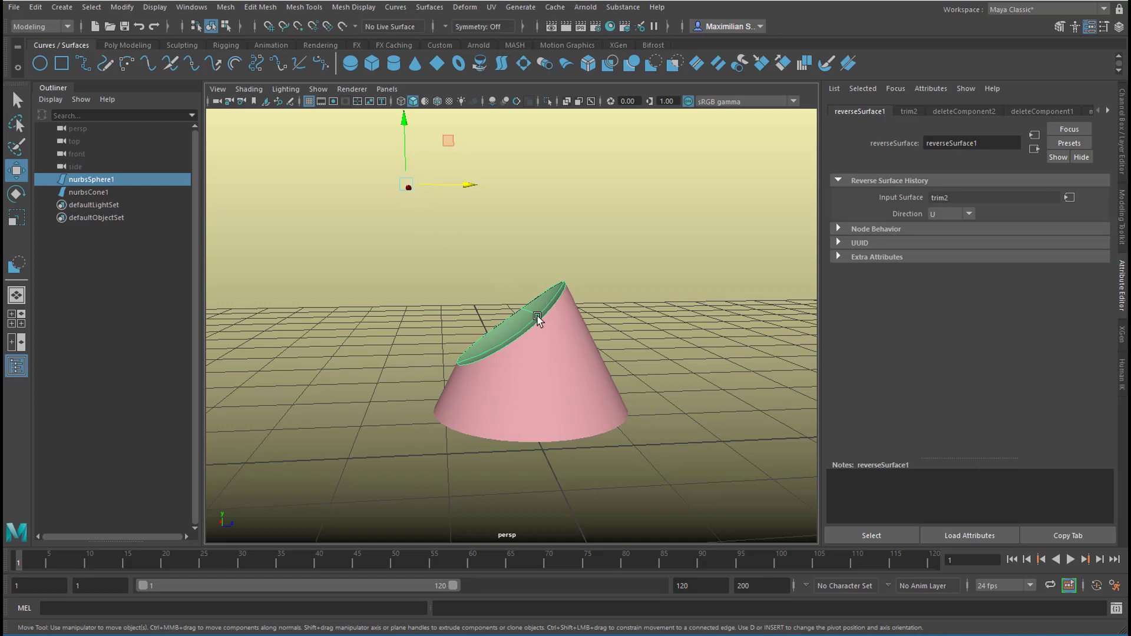
Untrim the NURBS cone to restore its tip, keeping the intersection curve on its surface
{"action": "left_click", "coordinate": [565, 381]}
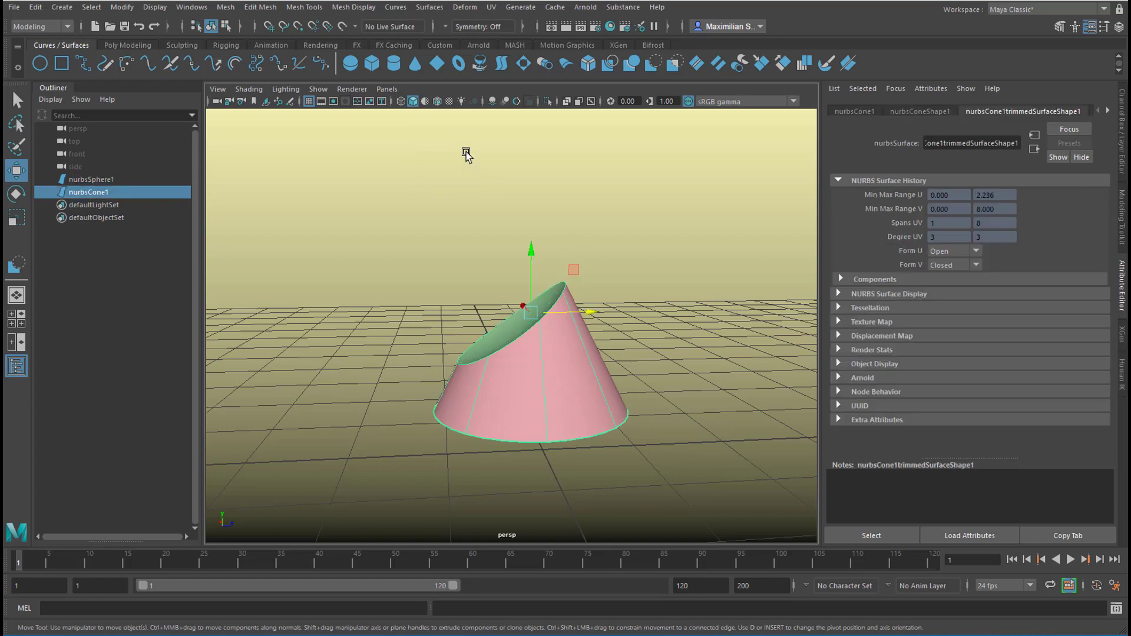
{"action": "left_click", "coordinate": [429, 7]}
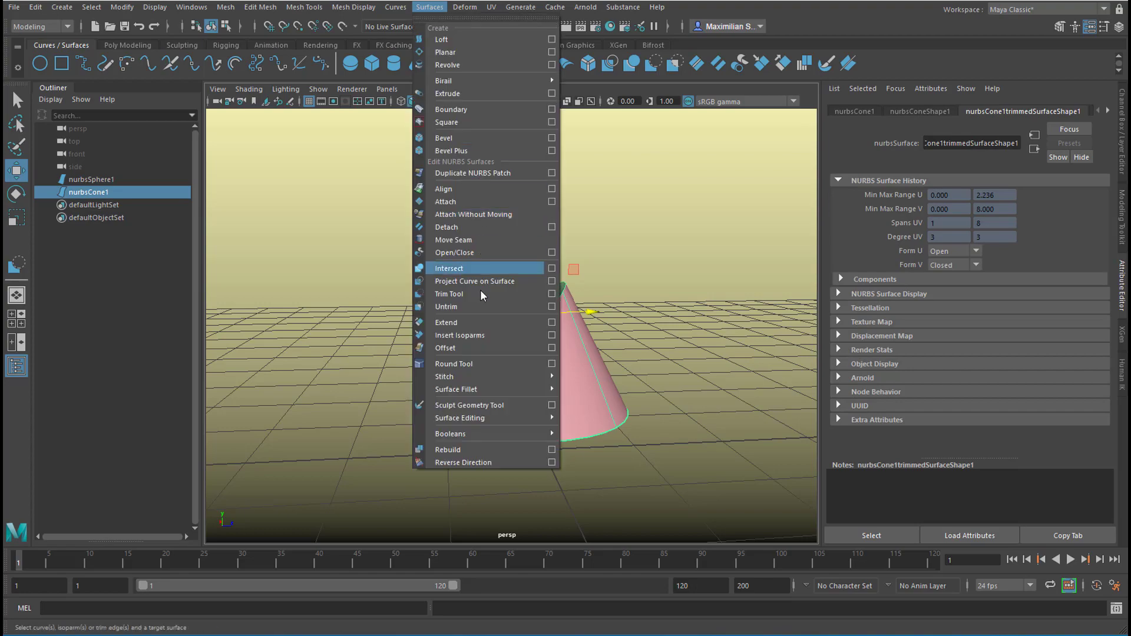
{"action": "left_click", "coordinate": [490, 306]}
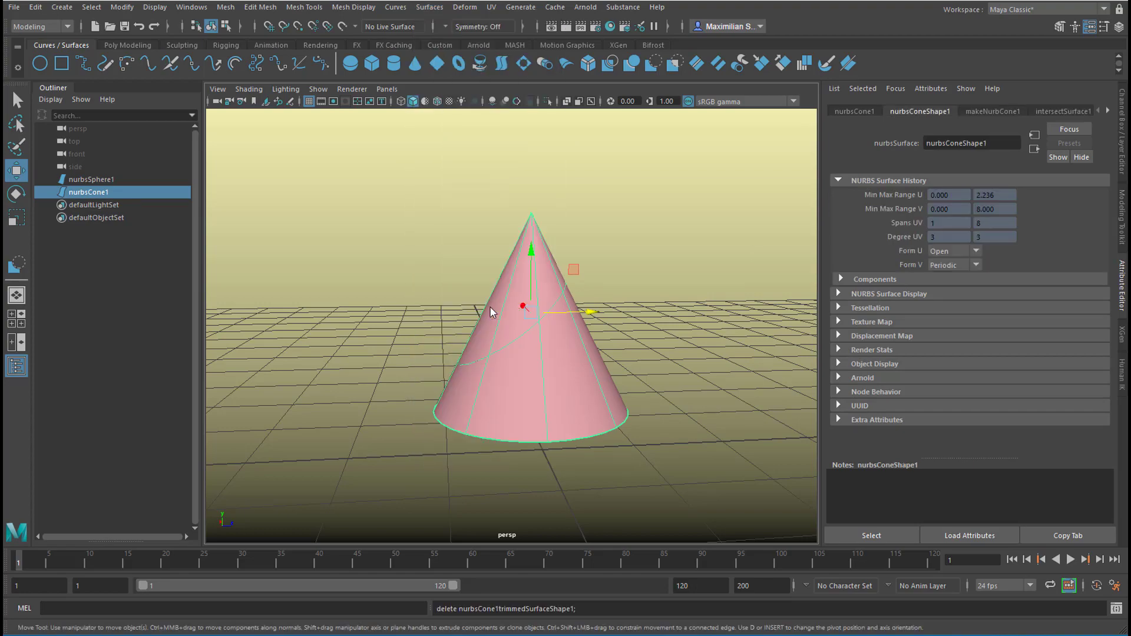
{"action": "left_click_drag", "start_coordinate": [462, 381], "coordinate": [661, 383], "text": "alt"}
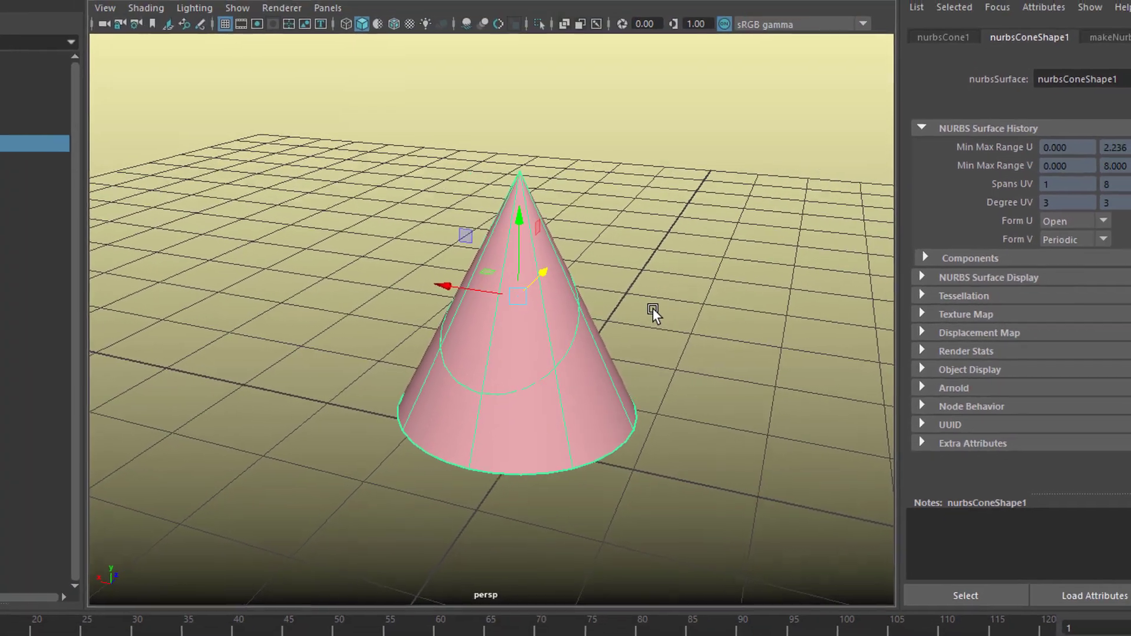
{"action": "left_click", "coordinate": [427, 3]}
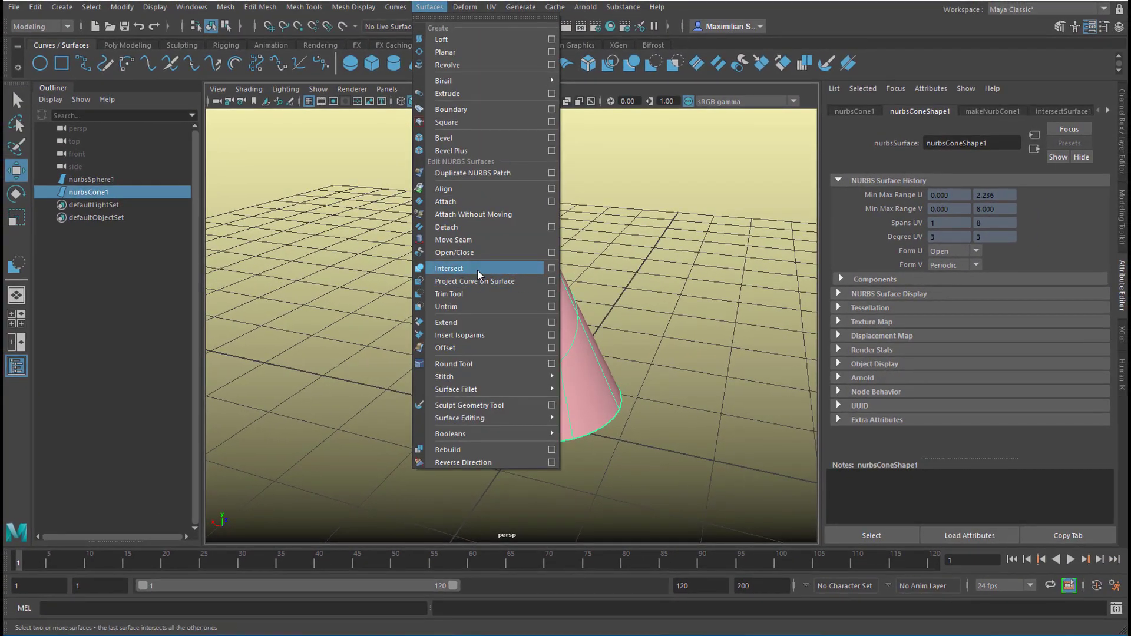
{"action": "left_click", "coordinate": [642, 275]}
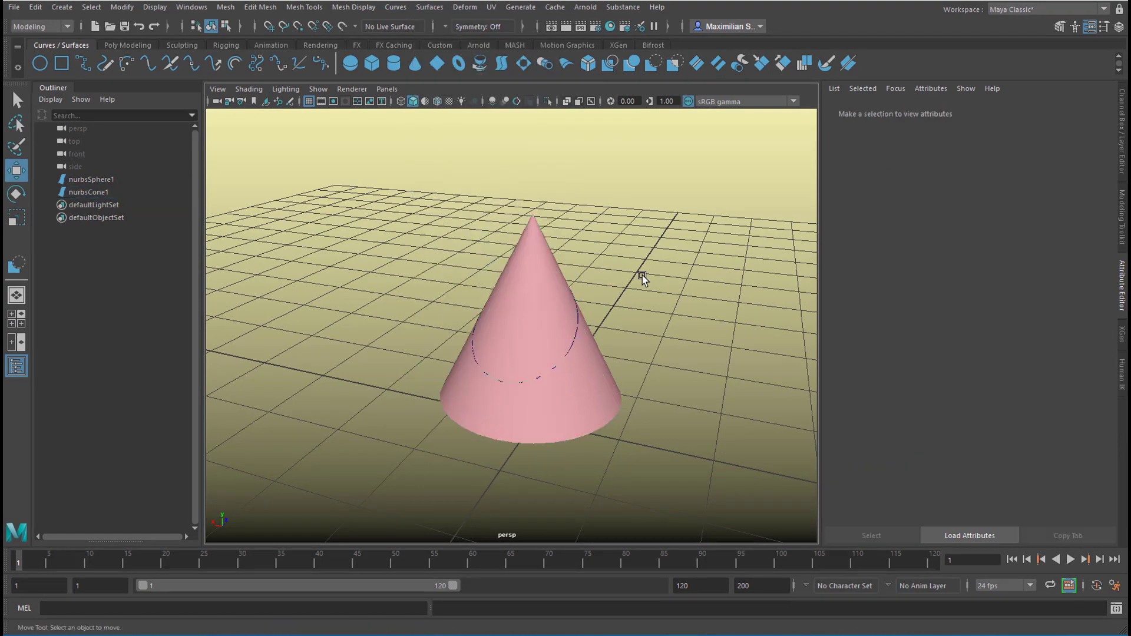